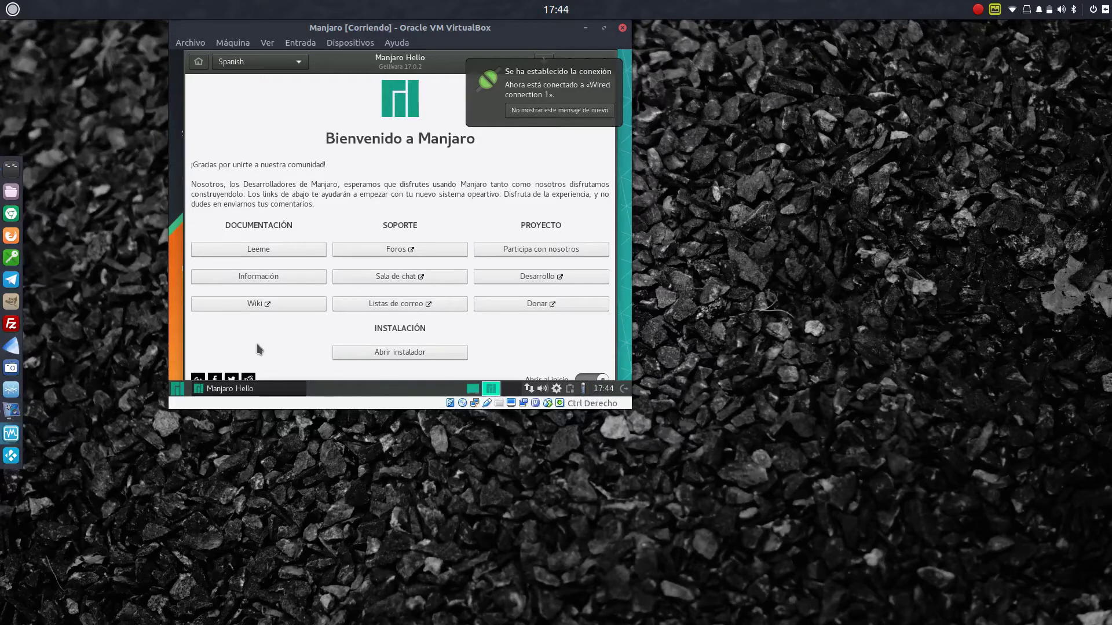
Step: Dismiss the network connection notification permanently and open the guest system's application launcher
click(565, 115)
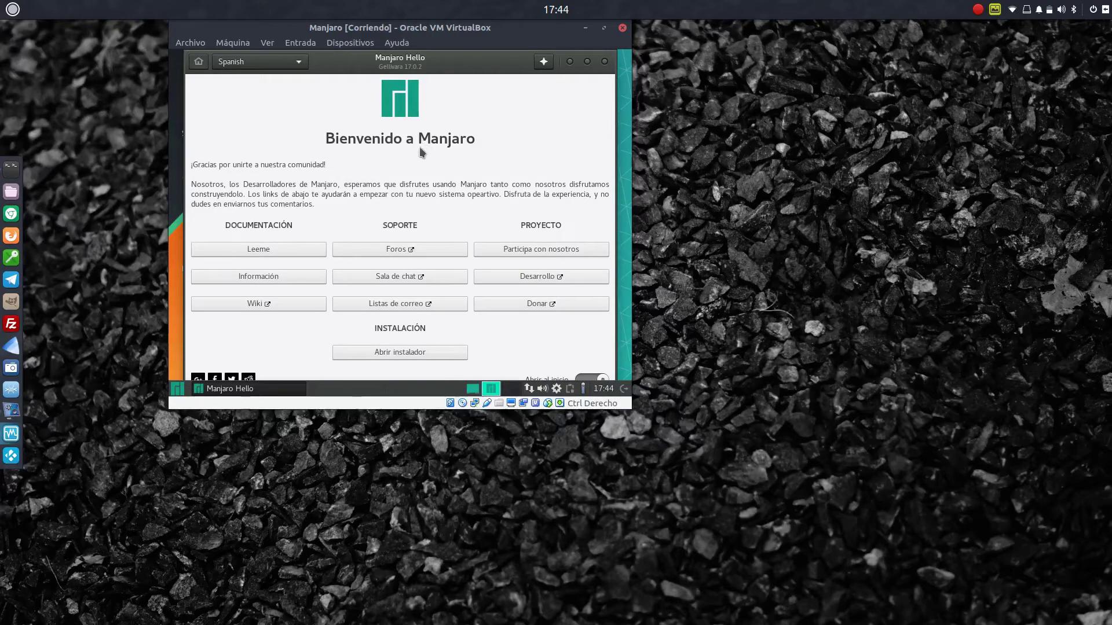
click(177, 391)
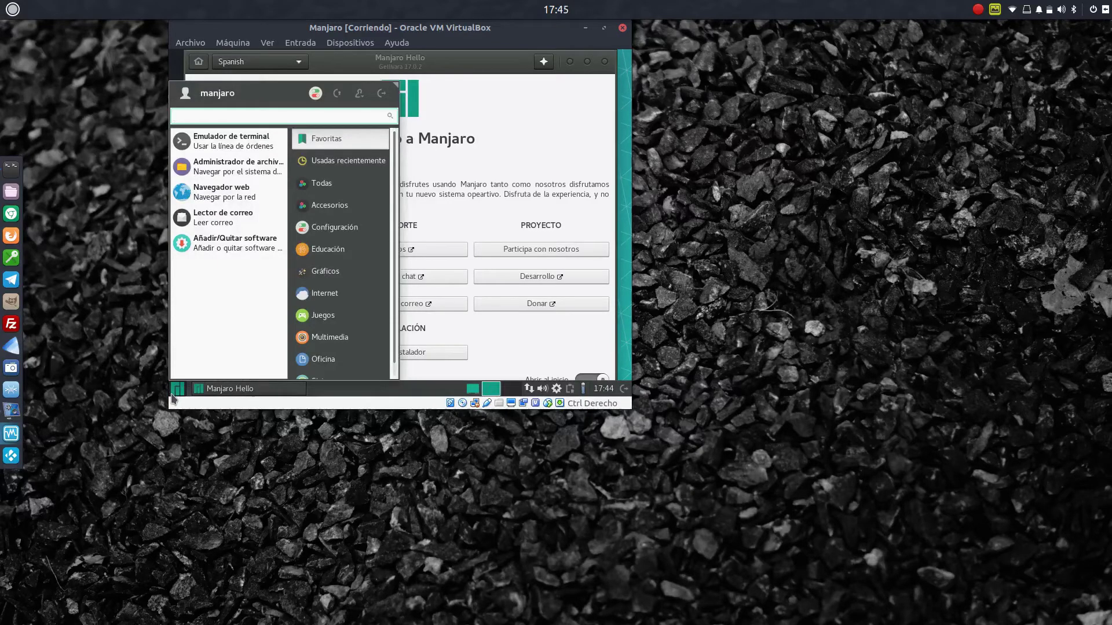
text(mo)
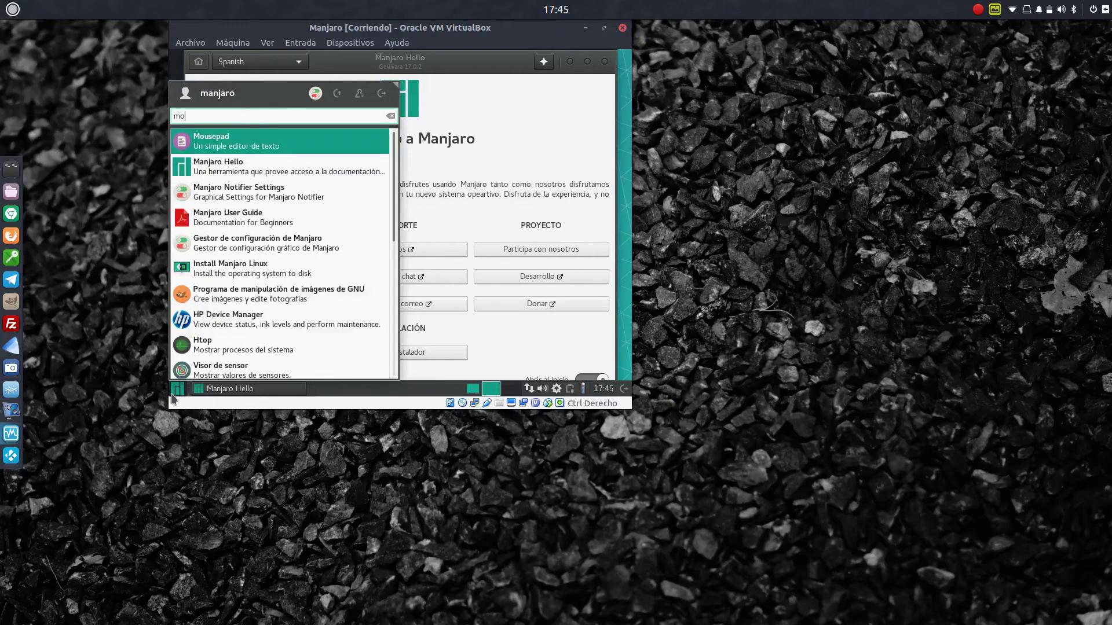
text(ni)
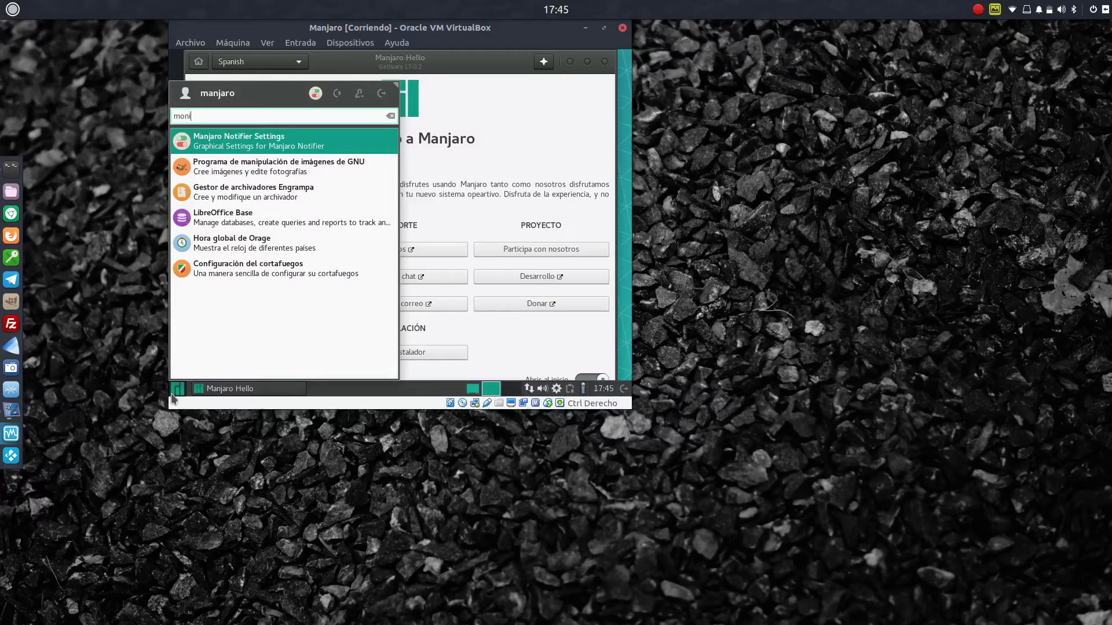
key(BackSpace)
key(BackSpace)
key(BackSpace)
key(BackSpace)
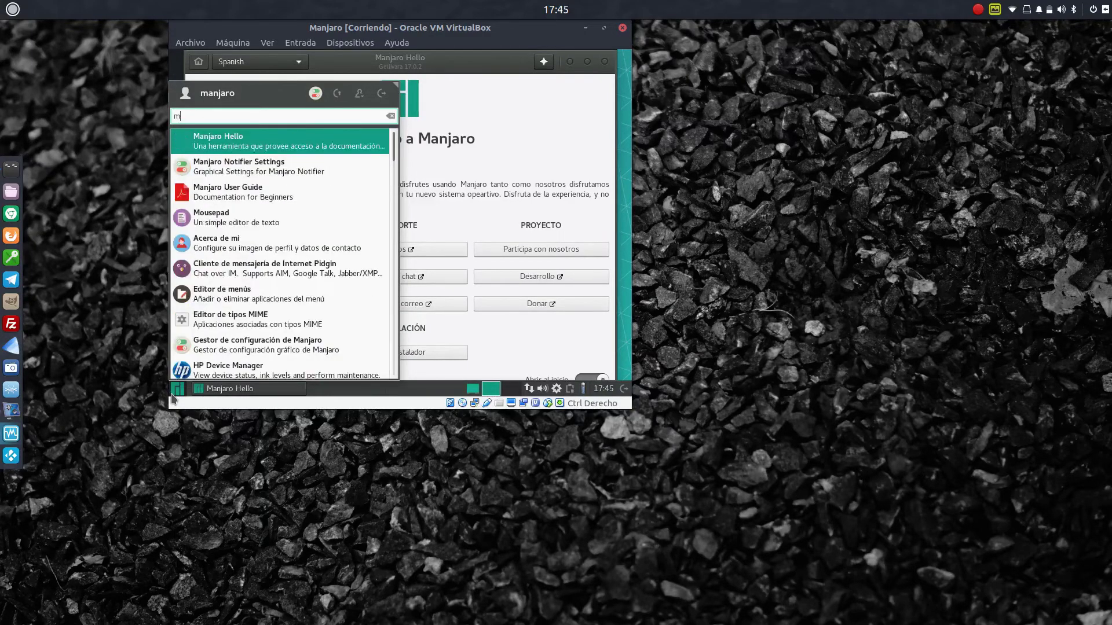
Step: Search the applications for "displ" and open the Pantalla display settings
text(disp)
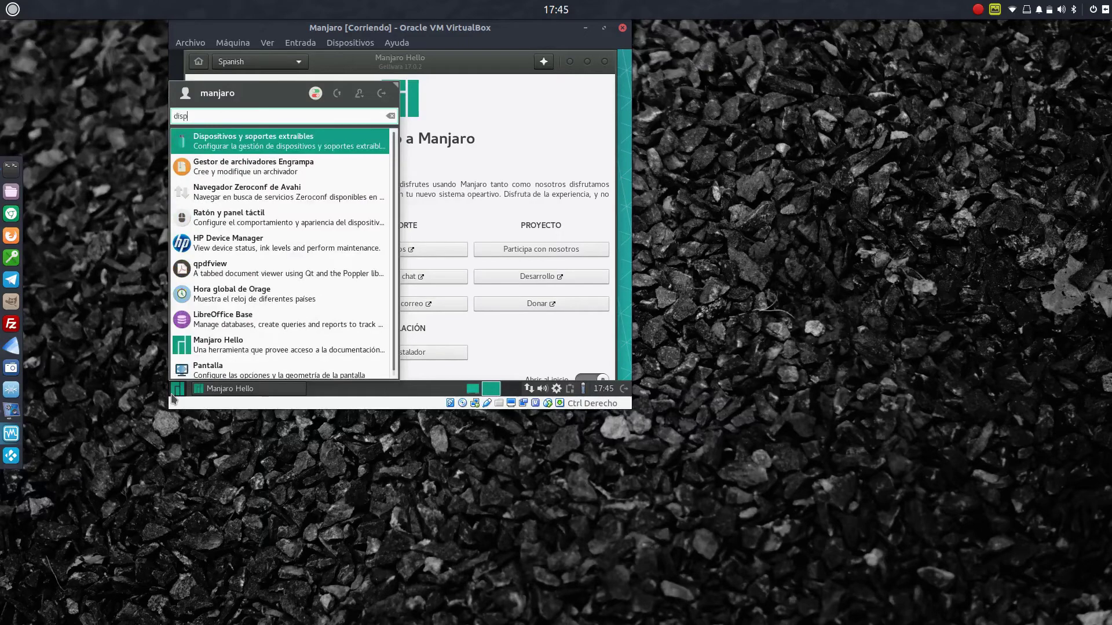
text(l)
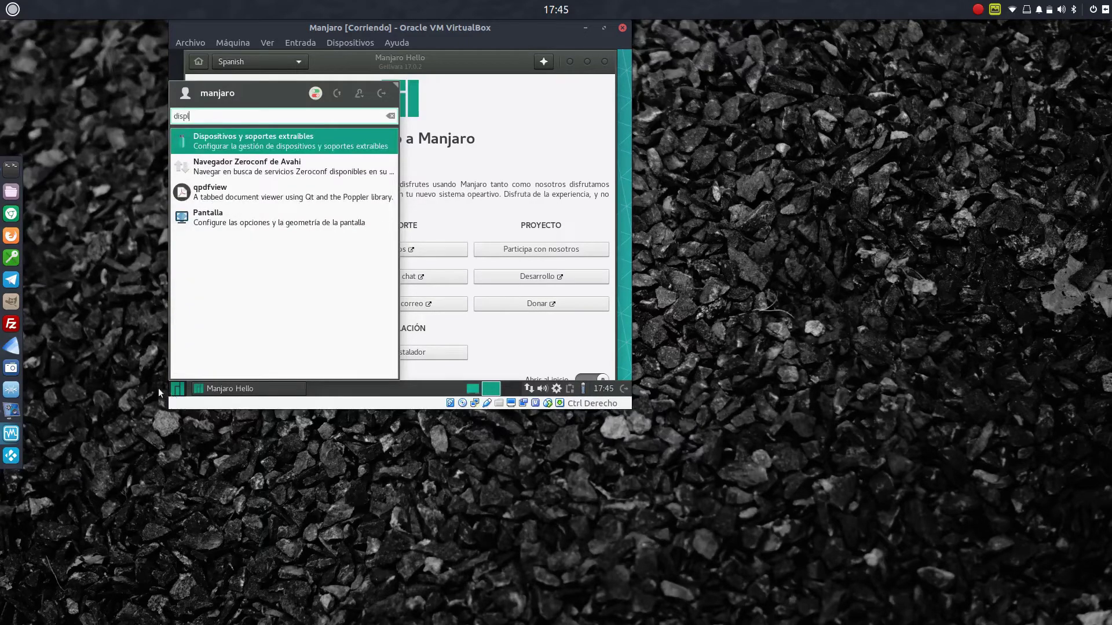
click(250, 217)
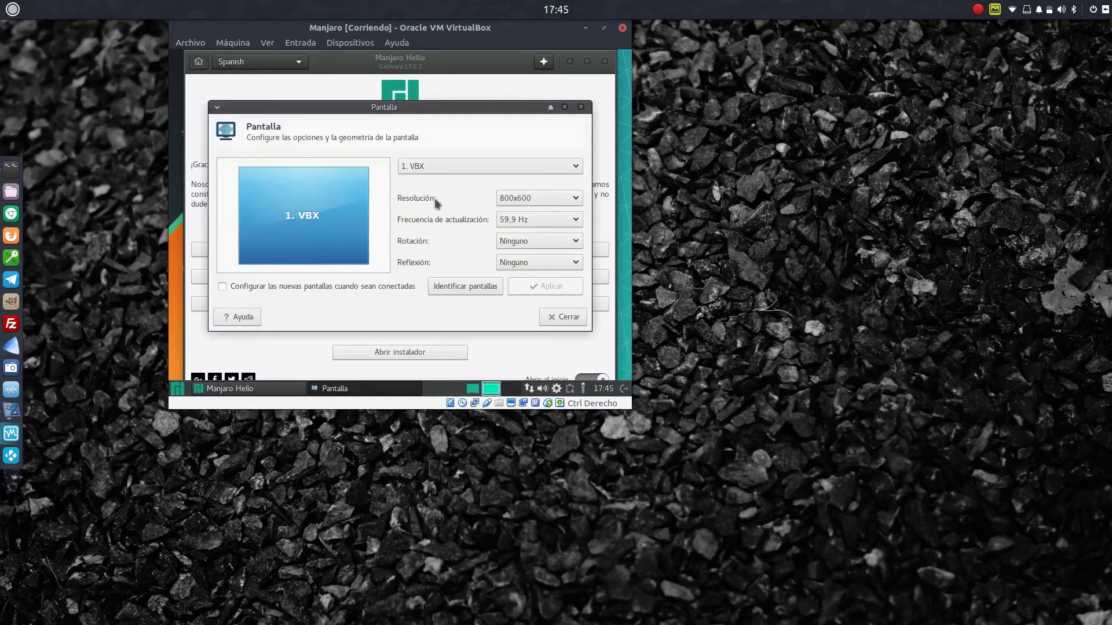
Step: Set the VBX display resolution to 1024x768, apply it and close the display settings
click(566, 200)
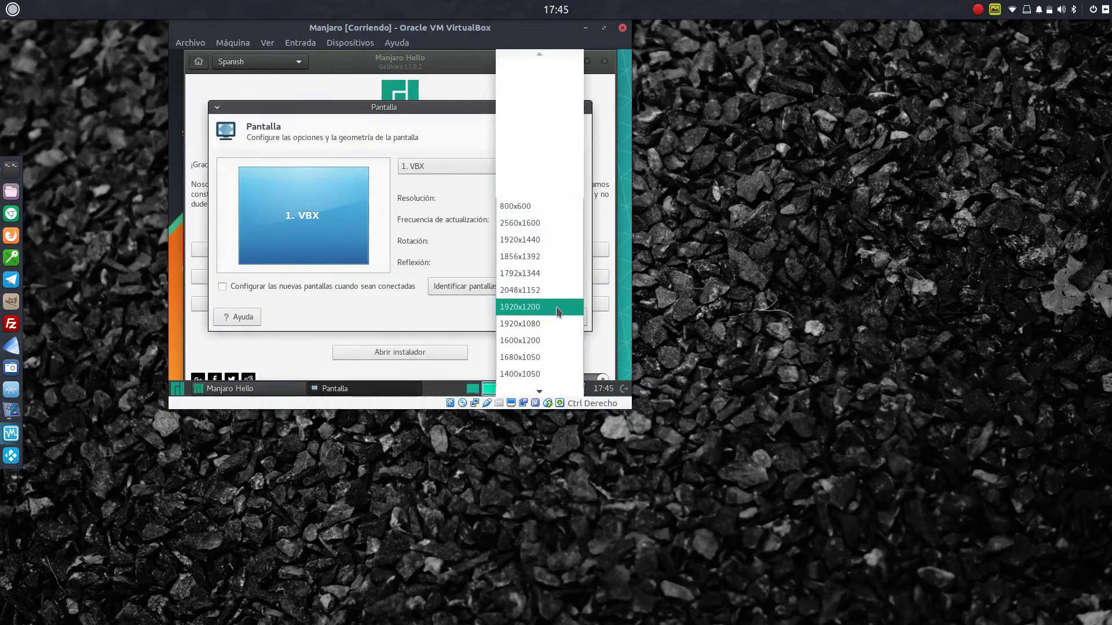
scroll(560, 305, down, 3)
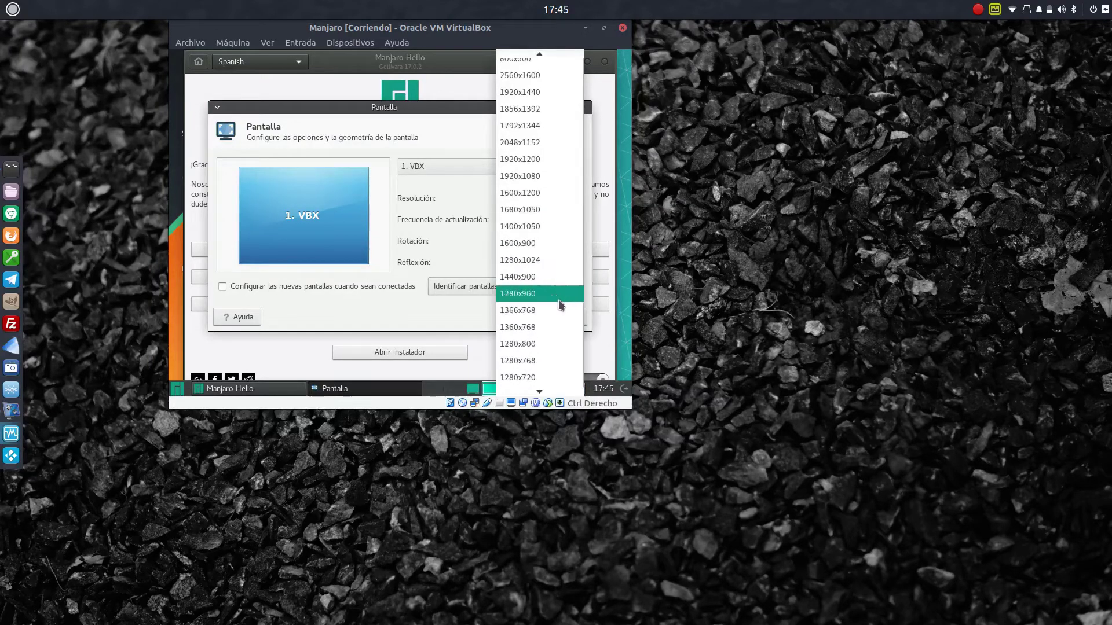
scroll(560, 305, down, 2)
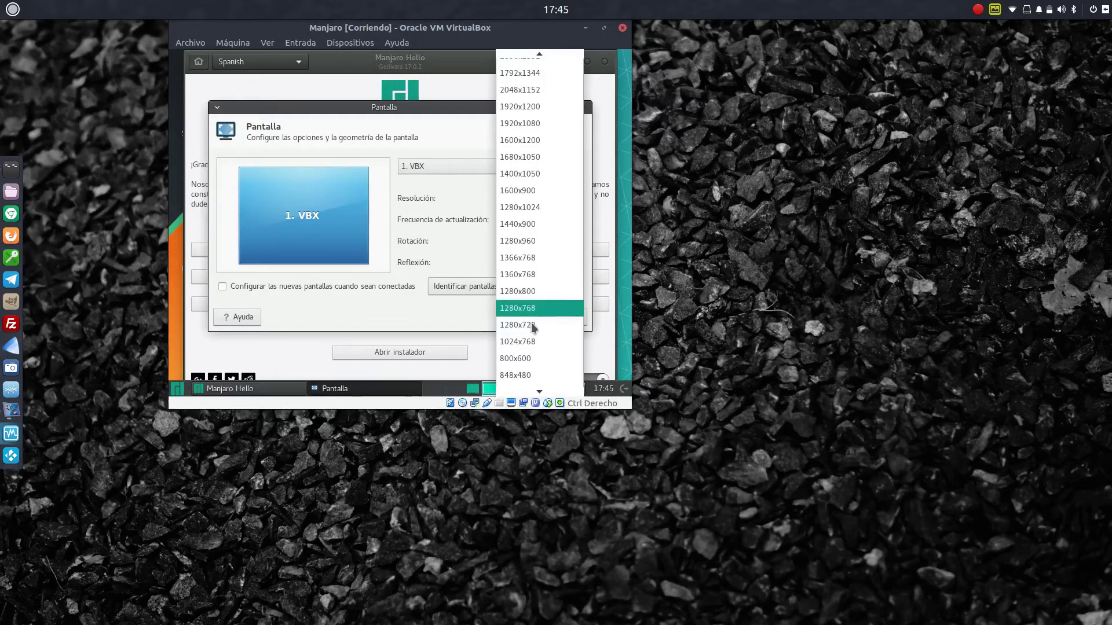
click(544, 343)
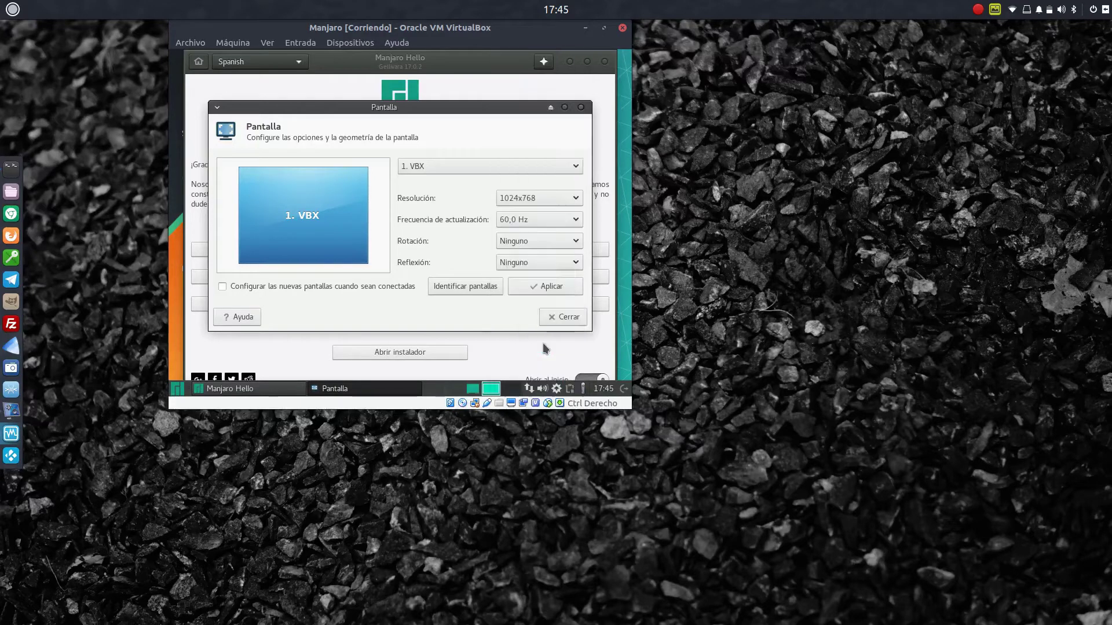
click(547, 293)
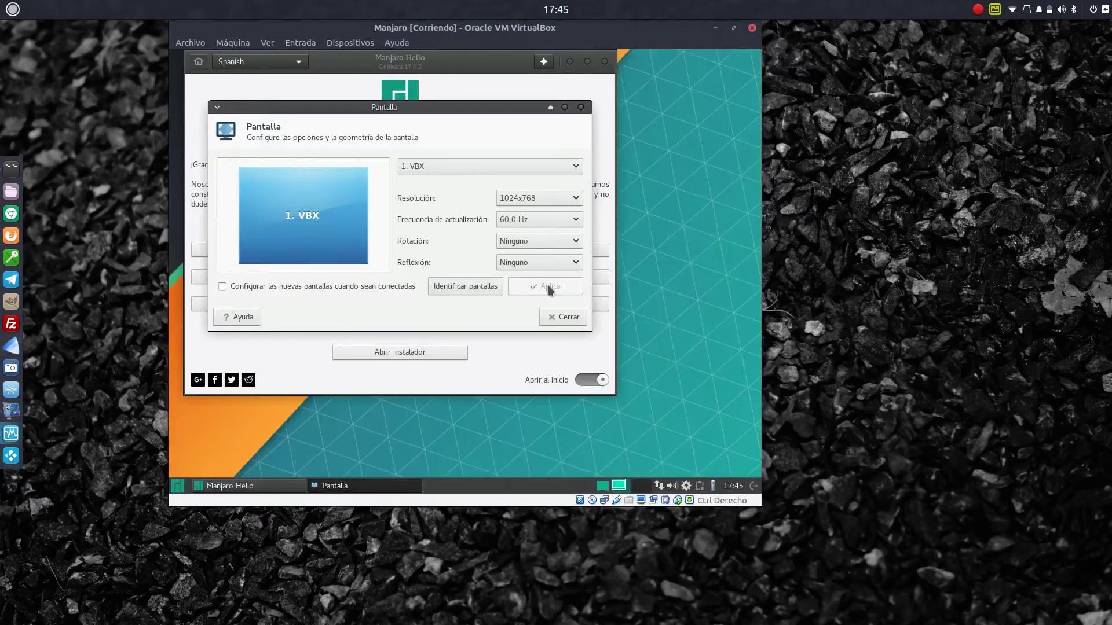
click(550, 316)
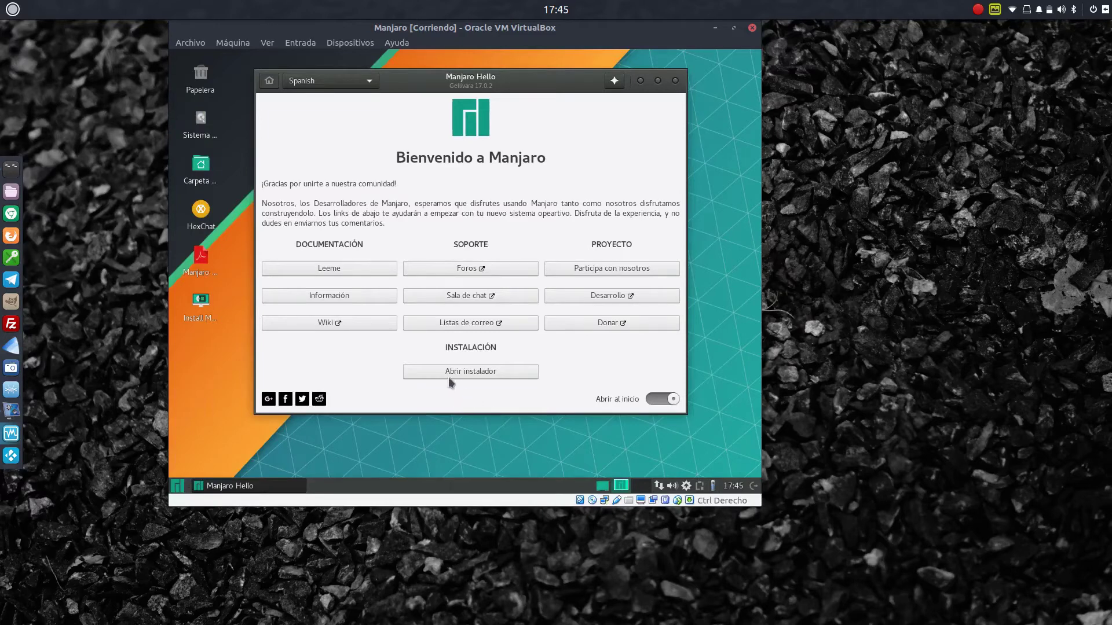
Step: Launch the Manjaro installer, set its language to Spanish (Spain) and continue to the location page
click(469, 370)
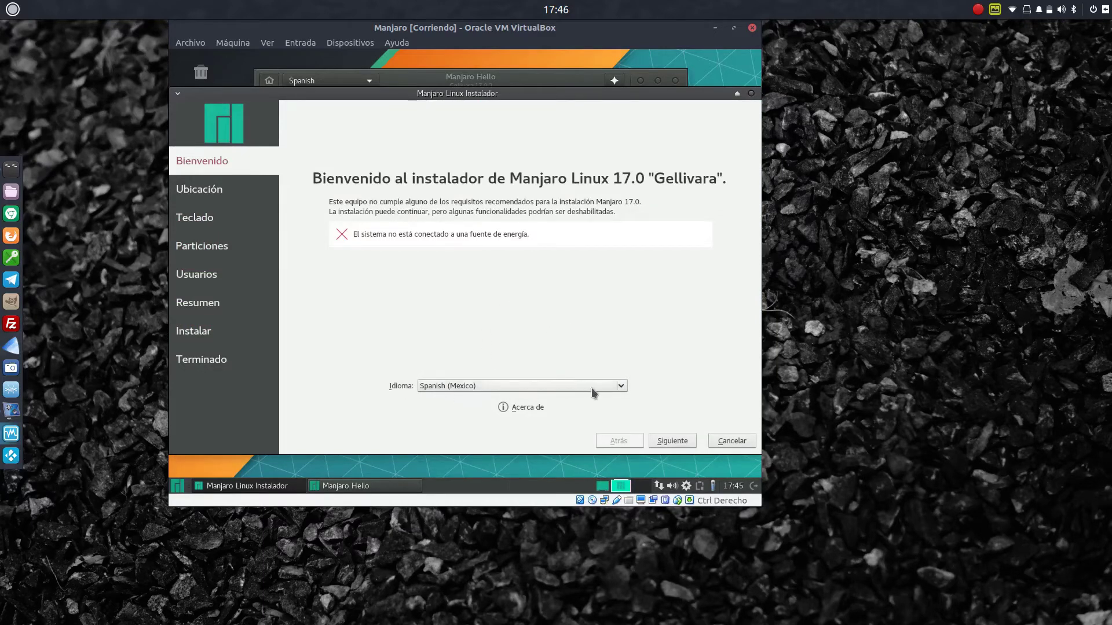
click(622, 389)
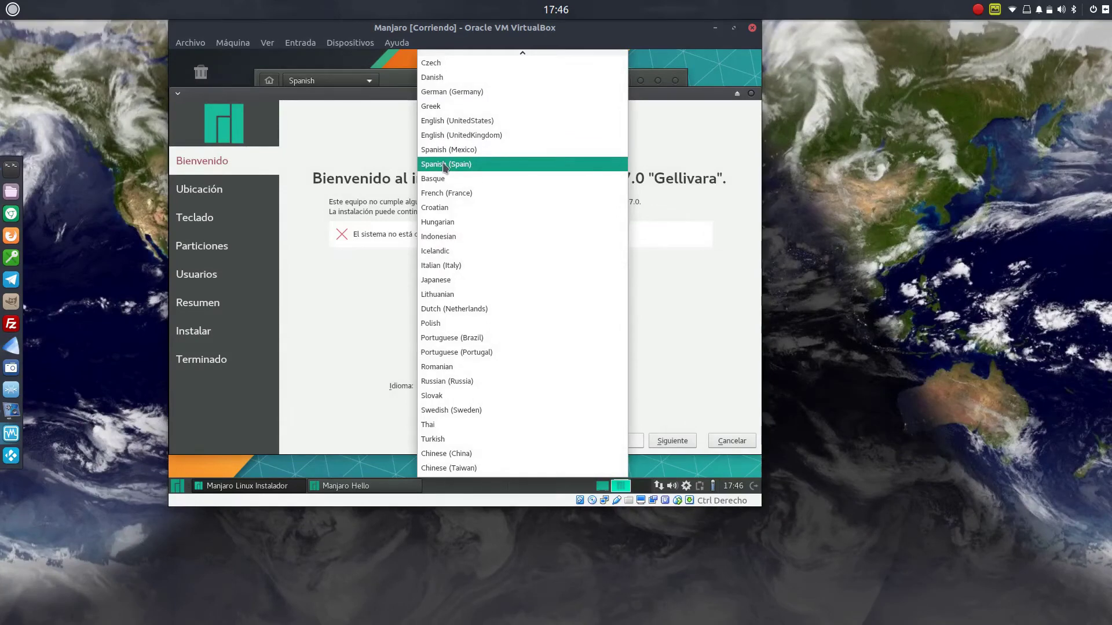
click(478, 165)
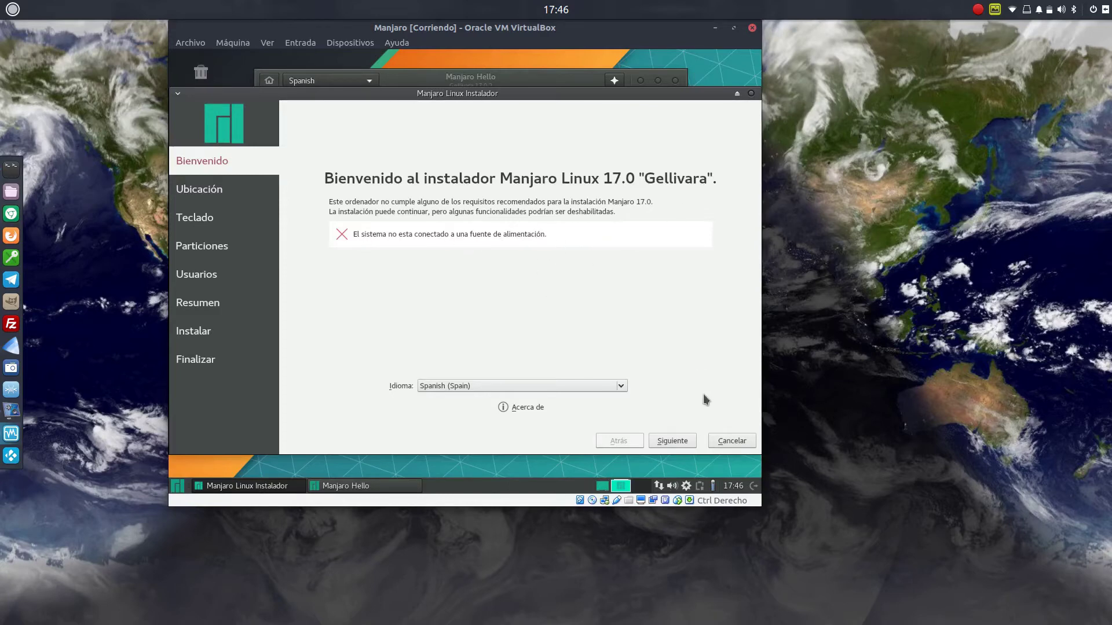
click(673, 441)
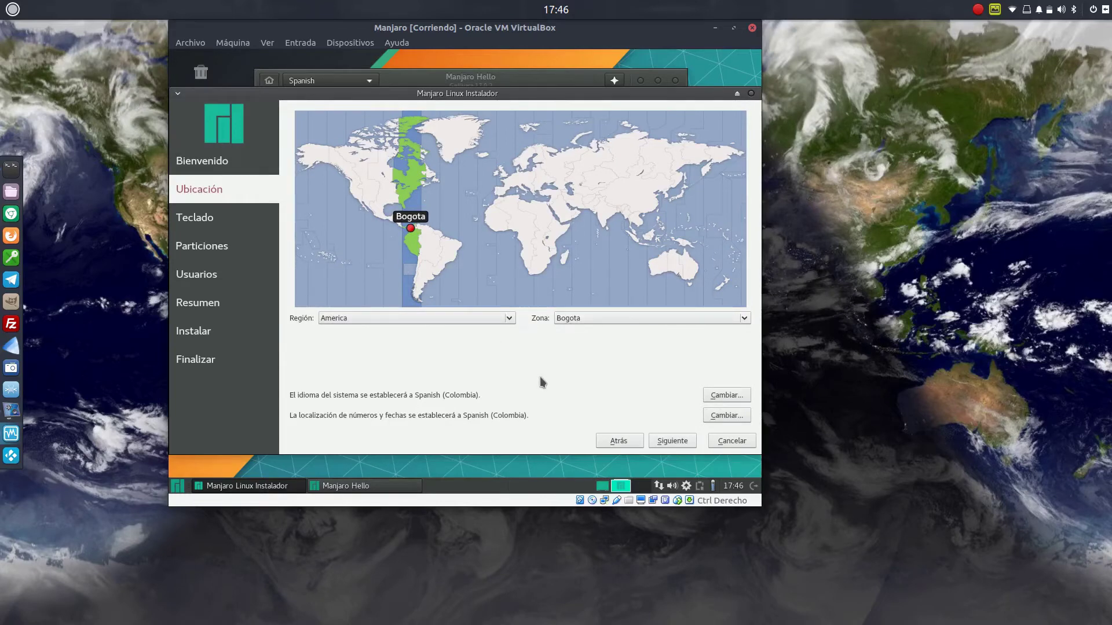
Step: Accept the America/Bogota location, test the Spanish (Latin American) keyboard layout with "ññññ" and continue to partitioning
click(673, 443)
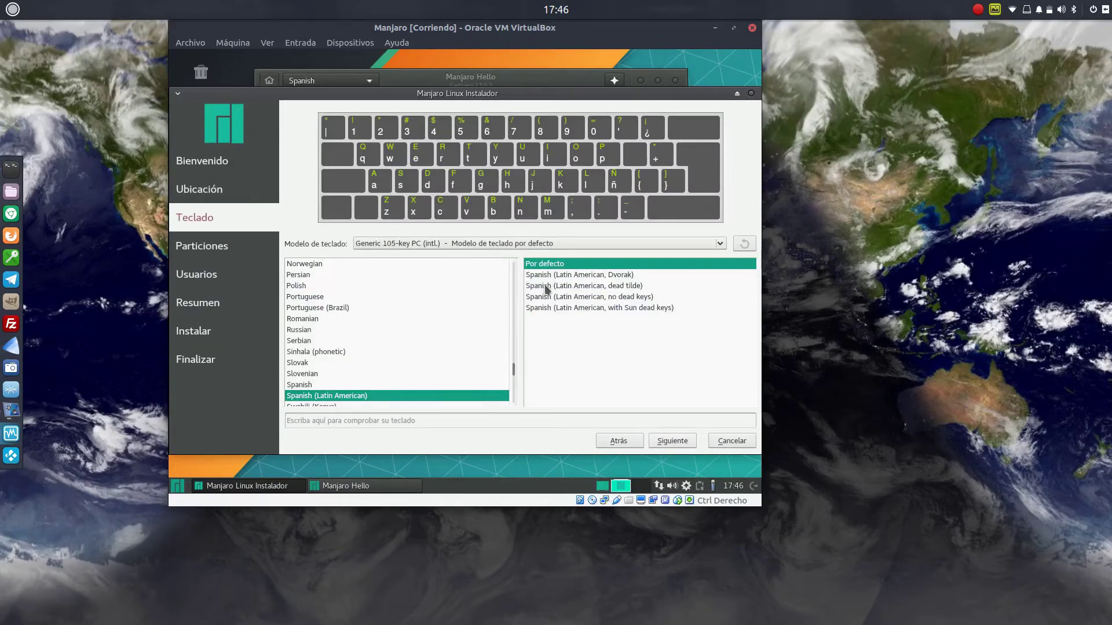
click(404, 421)
text(ññññ)
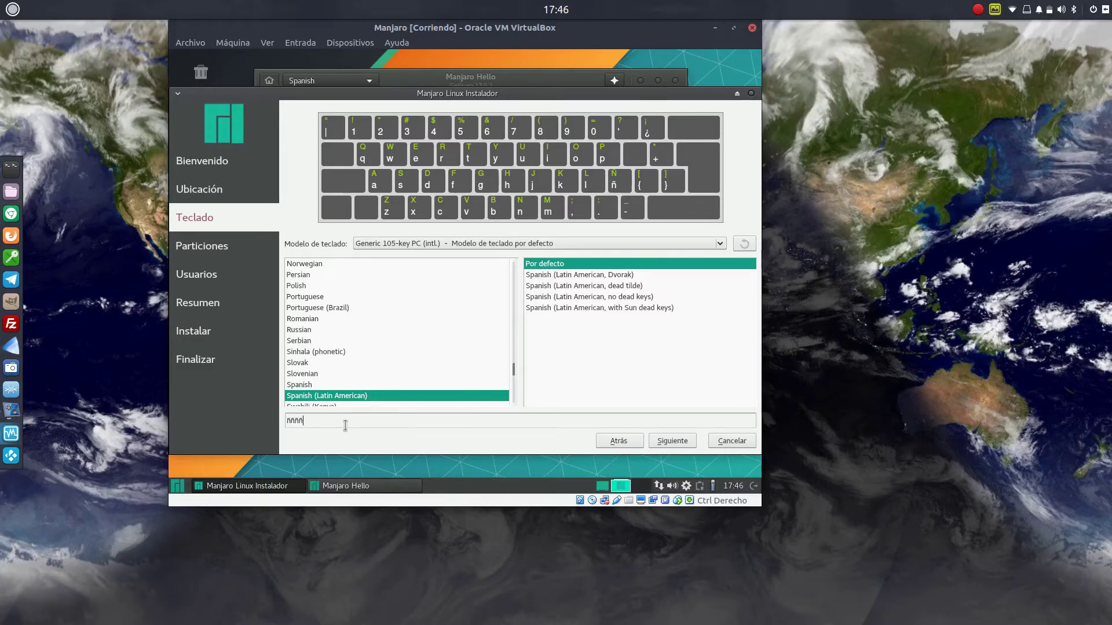
click(674, 445)
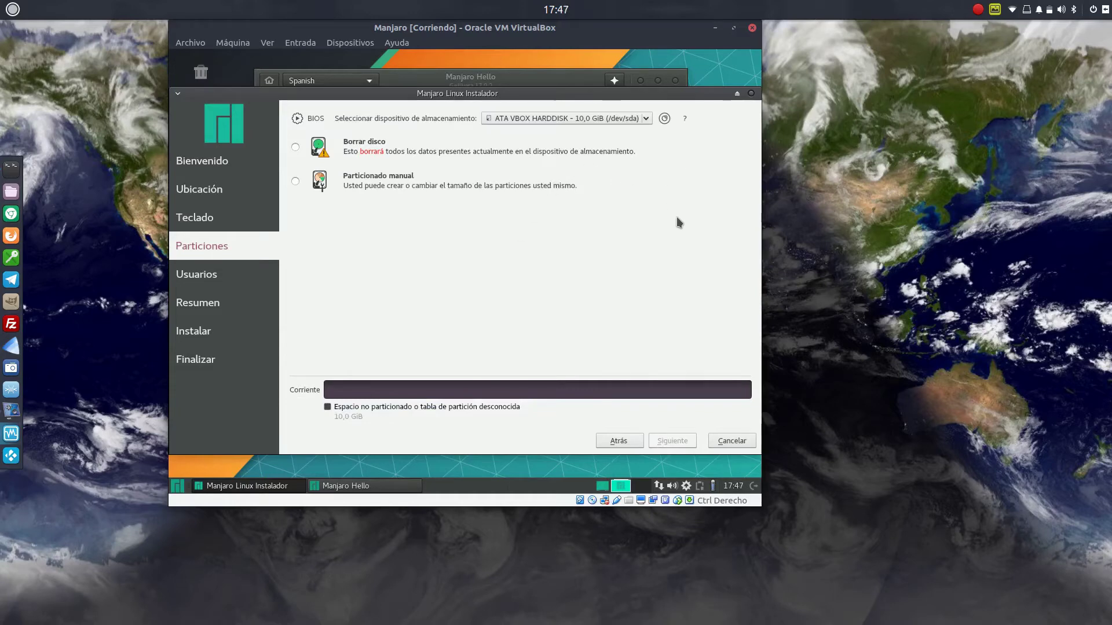
Step: Choose to erase the whole ATA VBOX HARDDISK (/dev/sda) without encryption and continue to the user setup
click(642, 117)
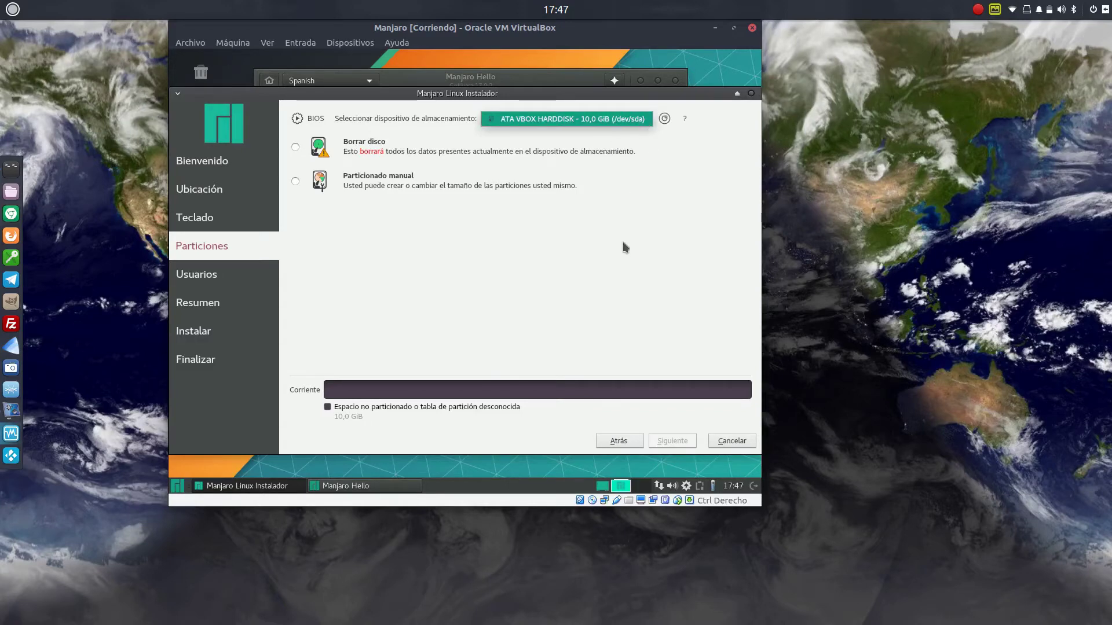
click(624, 263)
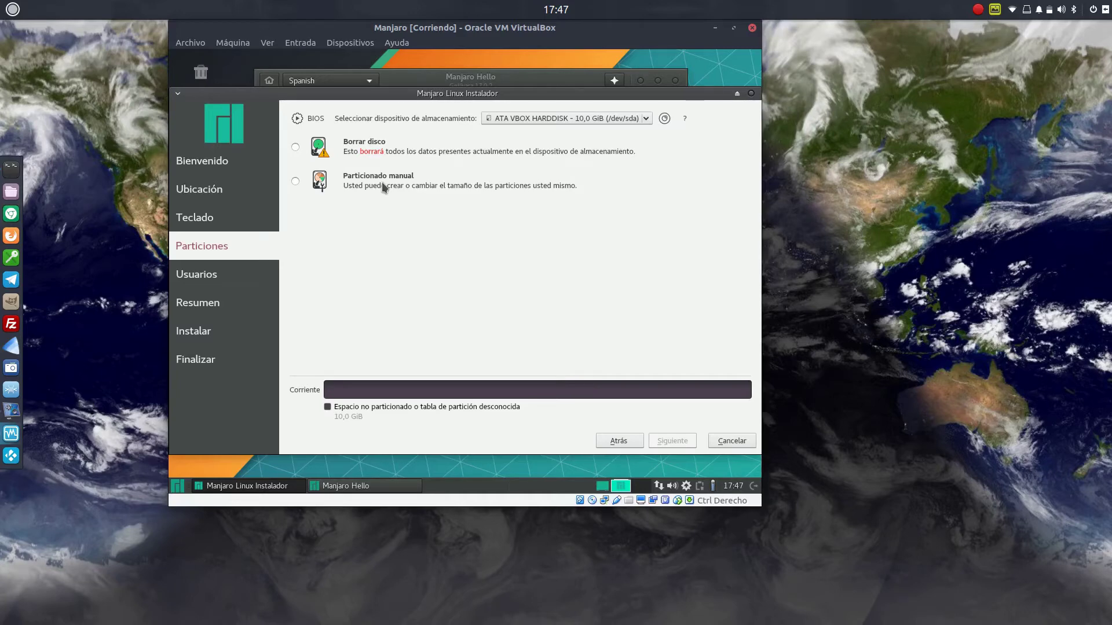
click(295, 147)
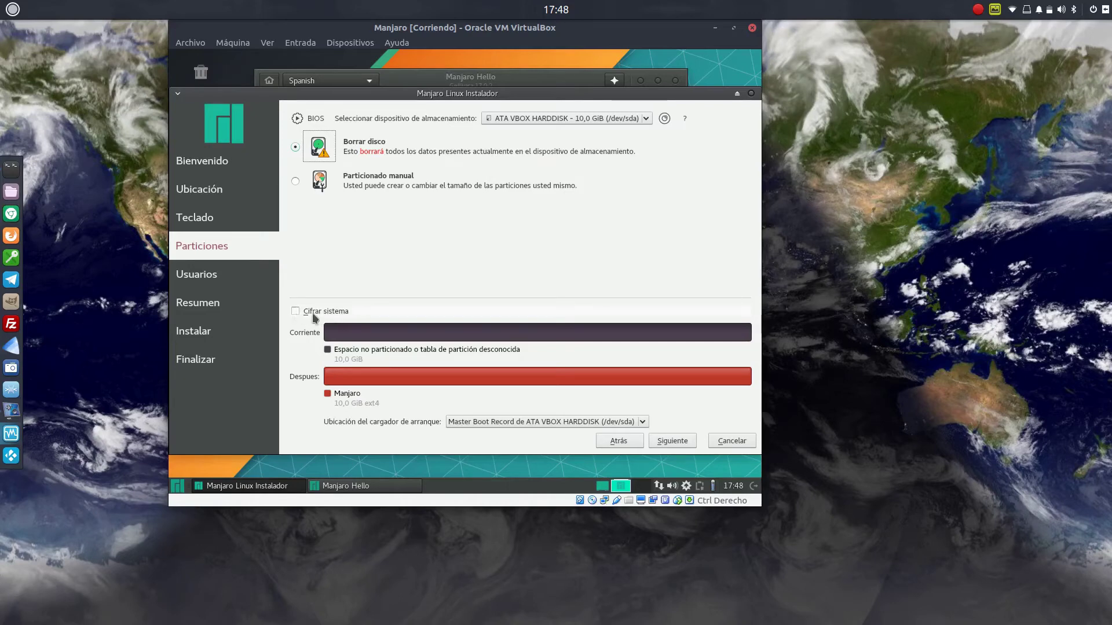
click(671, 441)
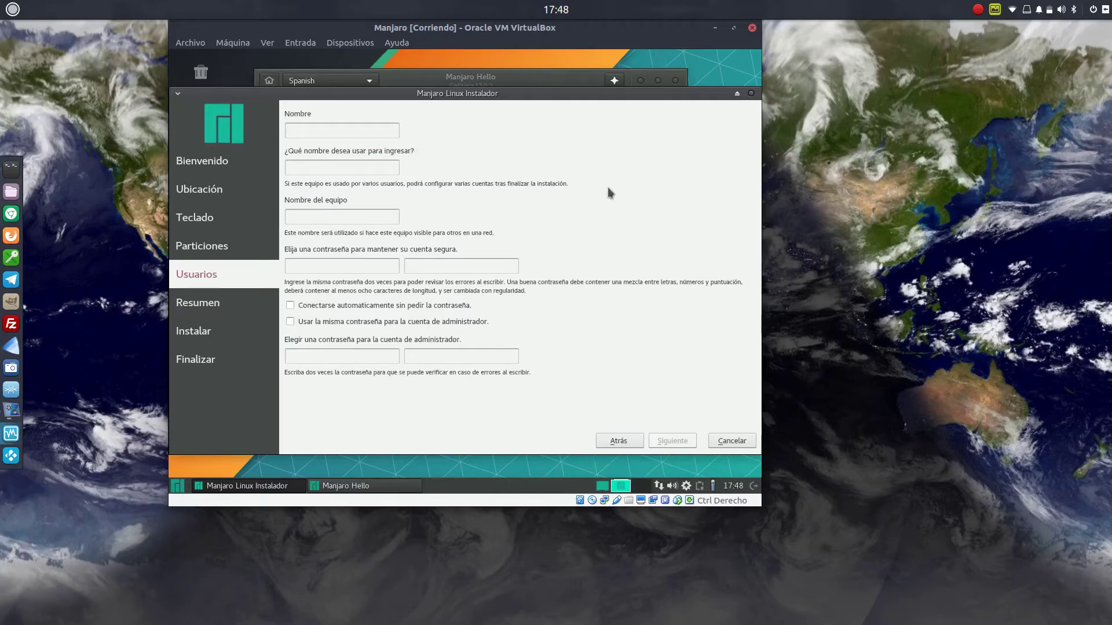
Step: Enter the user's full name, set the login name to drivemeca and name the computer drivemeca-manjaro
text(Manuel Cabrera Caballero)
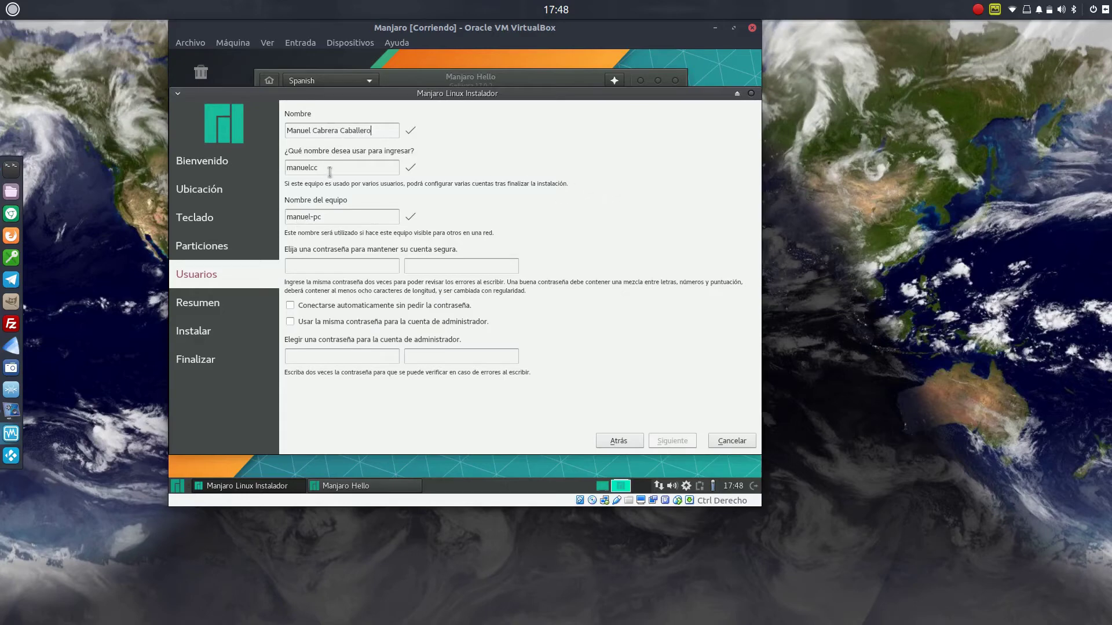
drag(330, 168, 273, 170)
text(drivema)
key(BackSpace)
text(eca)
double_click(293, 217)
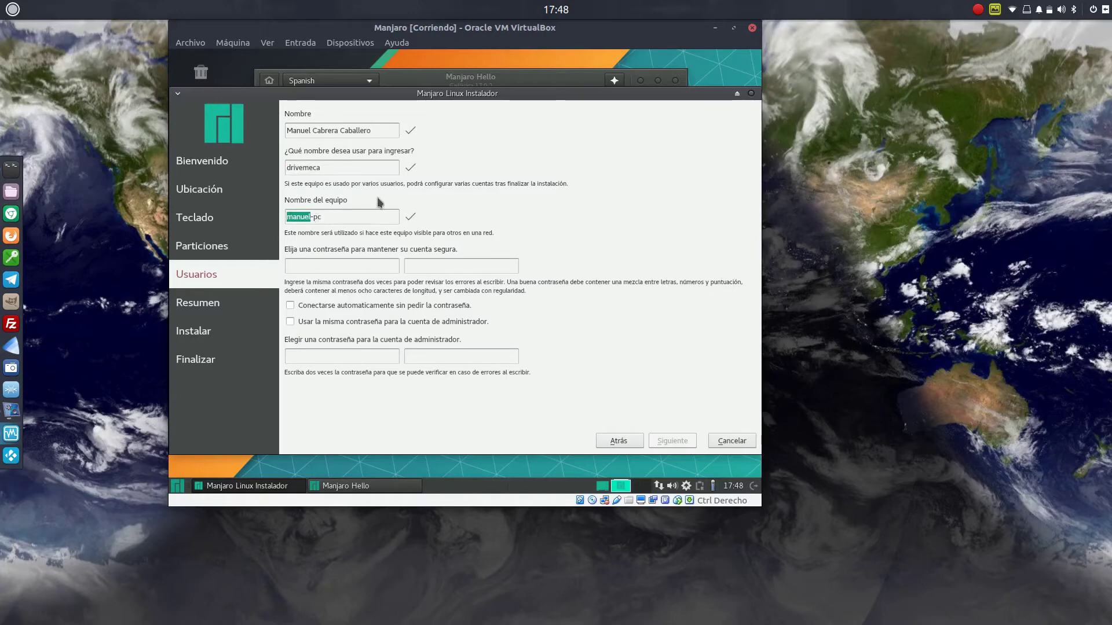
text(drivemeca)
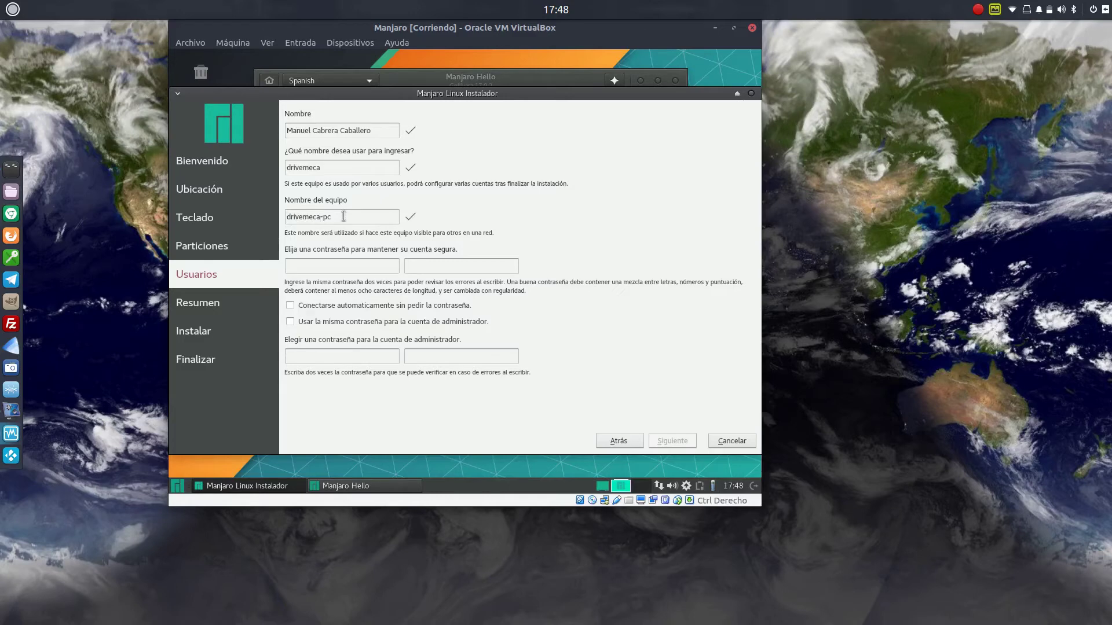
key(BackSpace)
key(BackSpace)
text(manjaro)
Step: Enter the user account password and repeat it in the confirmation field
click(384, 267)
text(•••••••)
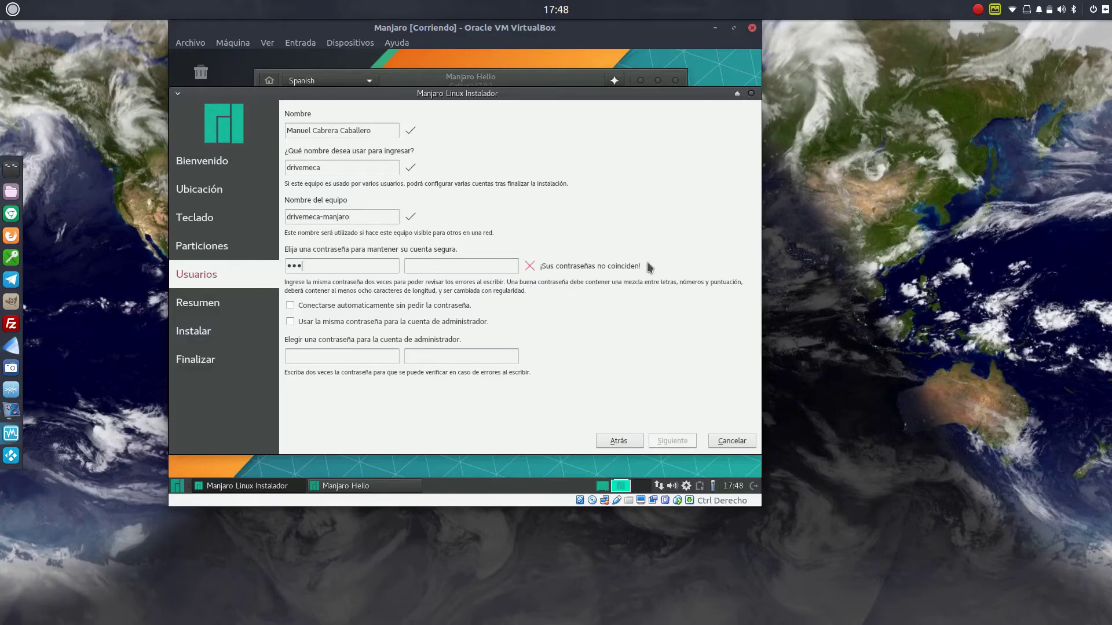
text(•••)
click(487, 266)
text(••••••••••)
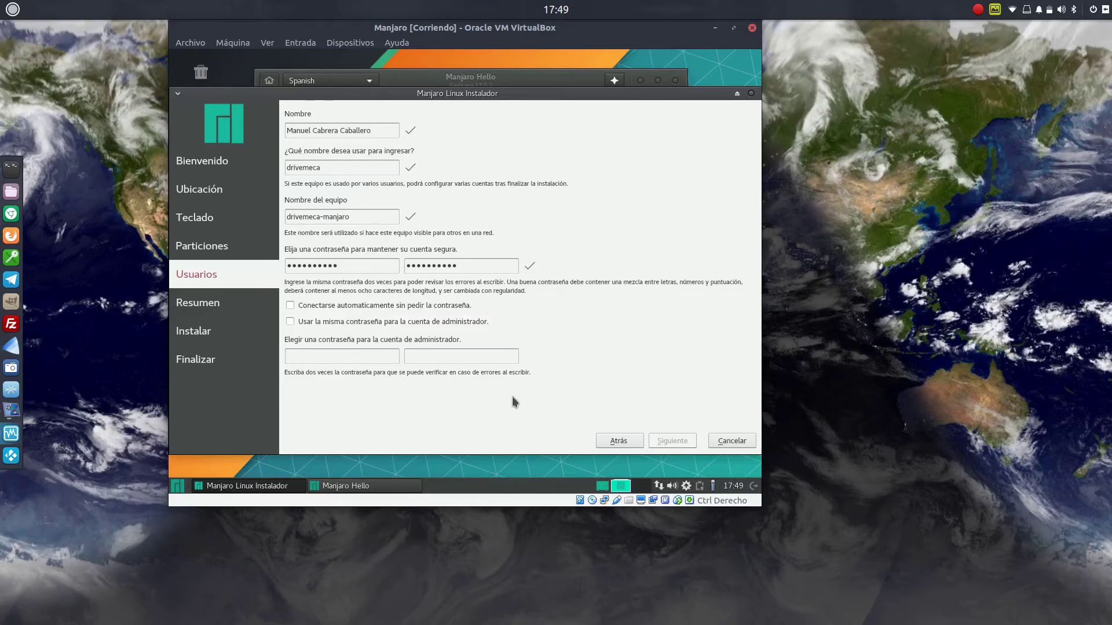
Step: Enter and confirm a separate administrator account password, then continue to the installation summary
click(374, 354)
text(••••••)
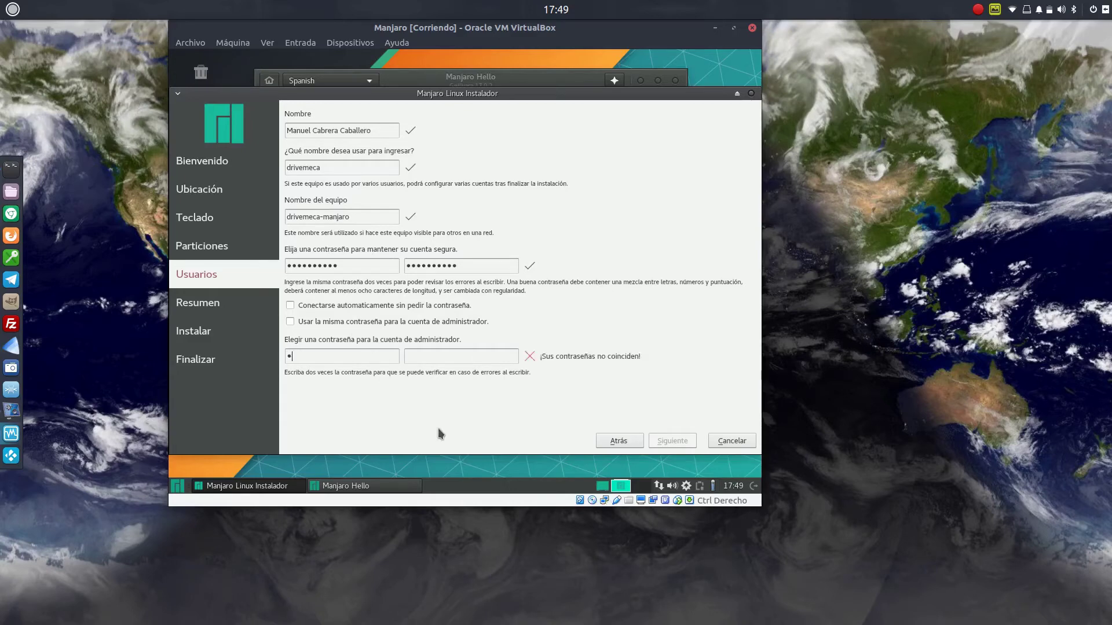
text(••••••••••••••)
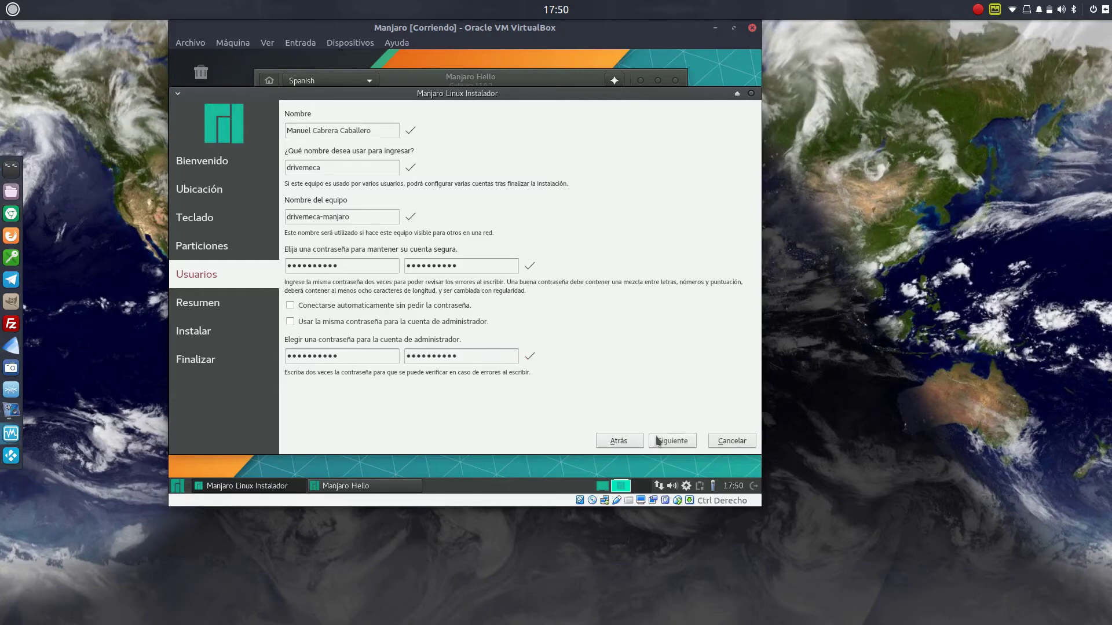
click(671, 442)
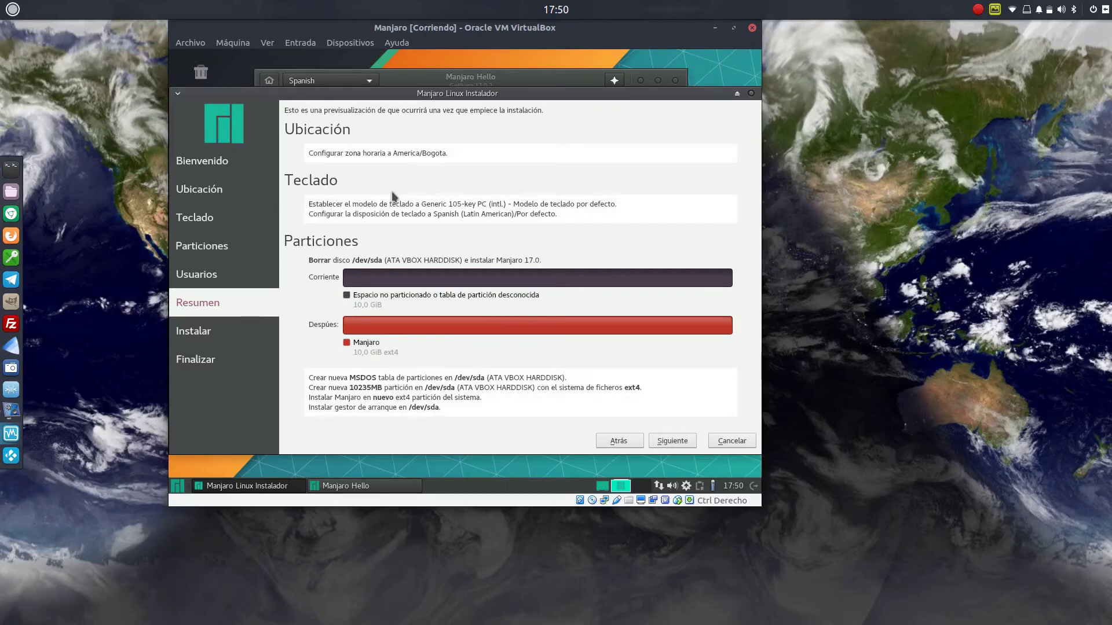
Step: Start the installation from the summary, and once it finishes, exit the installer with Reiniciar ahora enabled
click(685, 446)
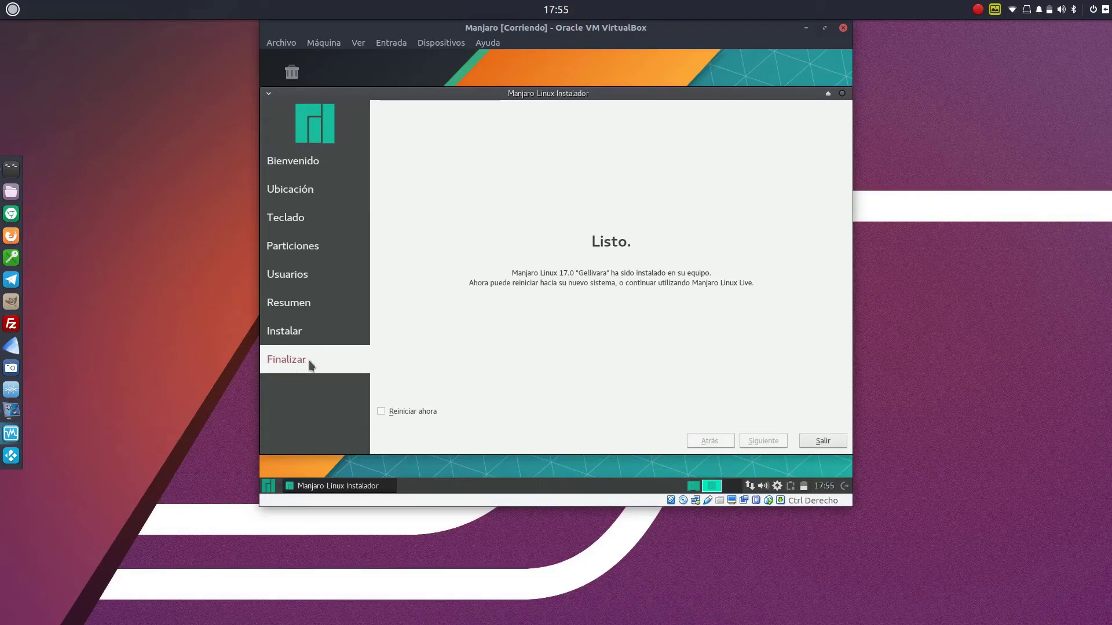
click(381, 412)
click(808, 443)
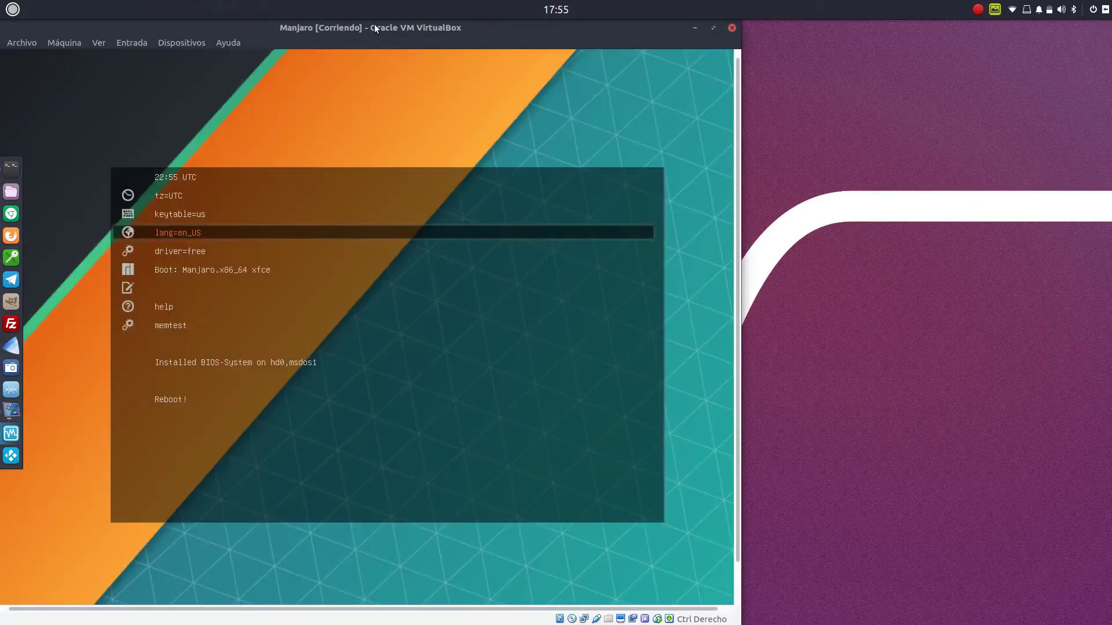
Step: Close the running Manjaro virtual machine with the Apagar la máquina option
drag(374, 24, 530, 22)
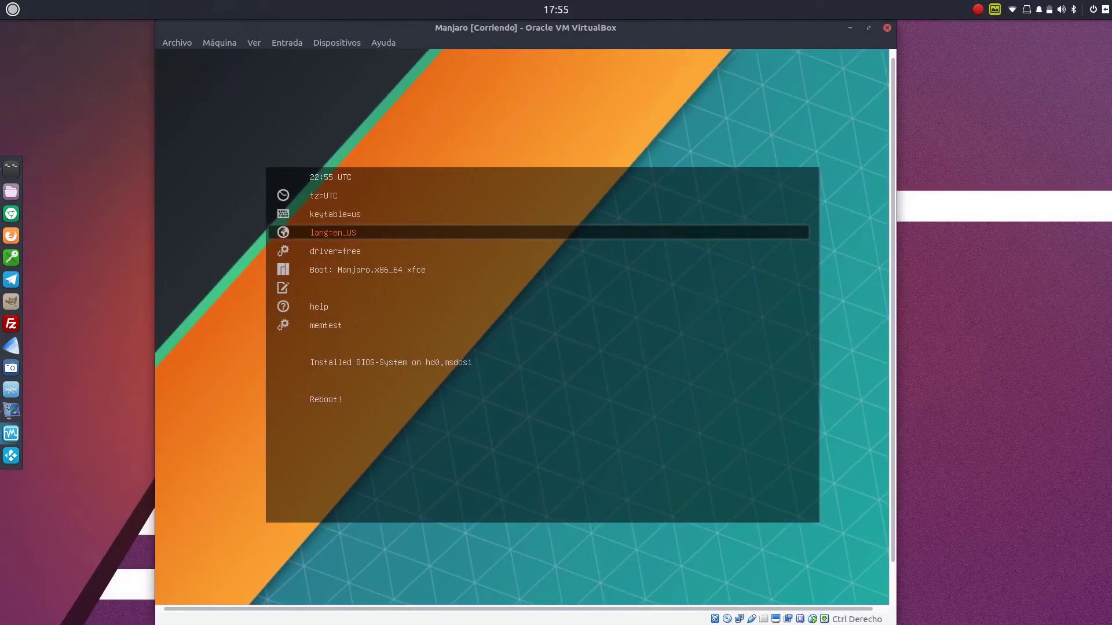
click(887, 28)
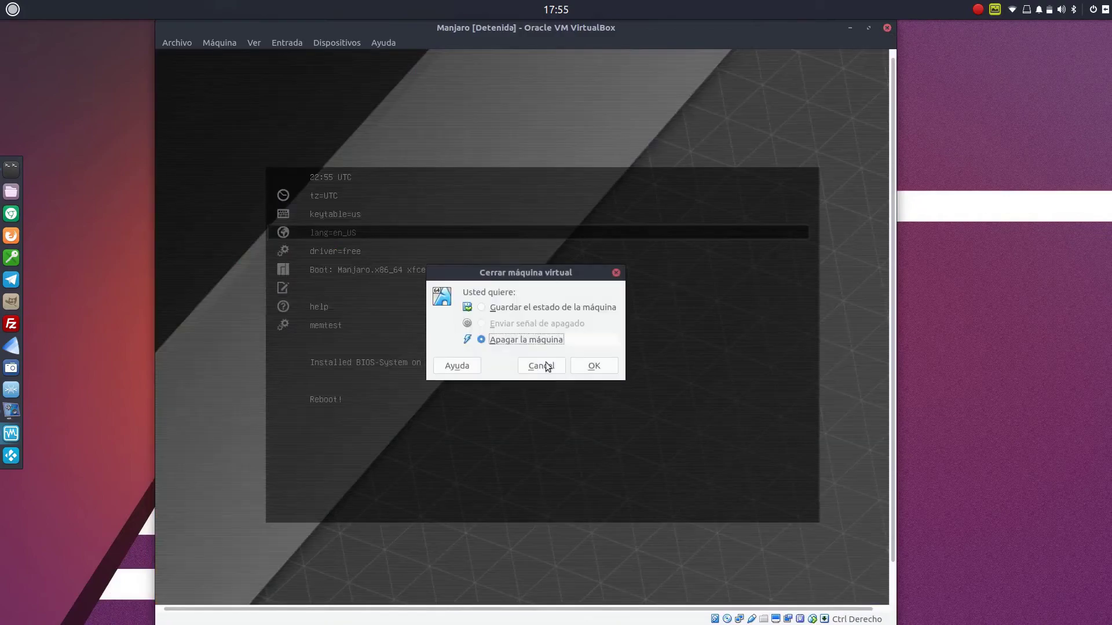
click(590, 367)
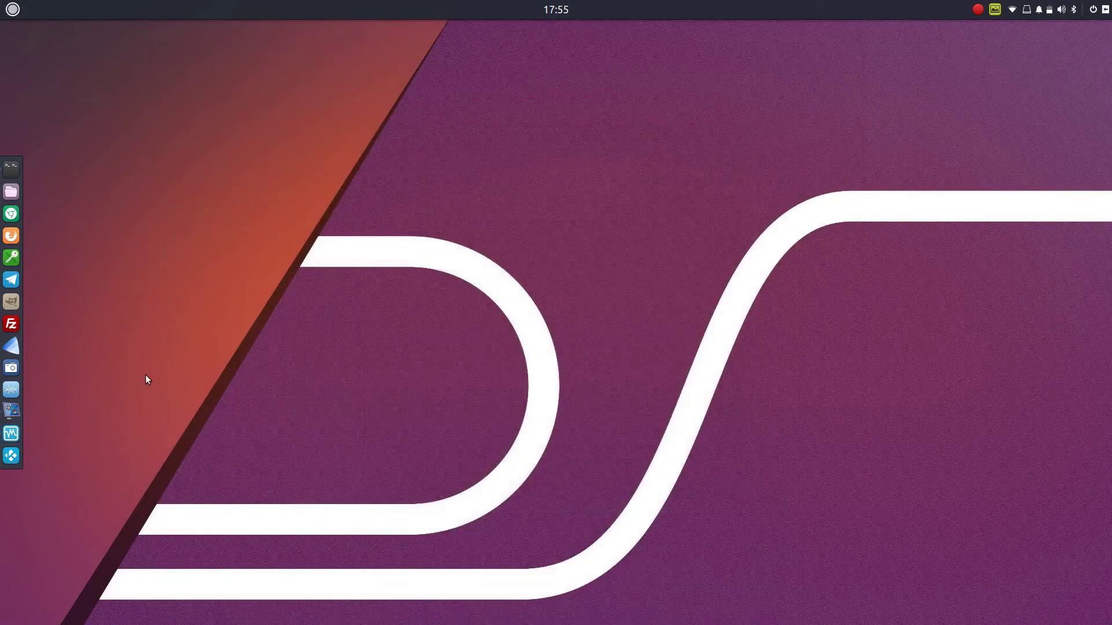
Step: Switch to the VirtualBox manager and remove the Manjaro installation ISO from the Manjaro machine's virtual optical drive in its storage settings
click(11, 433)
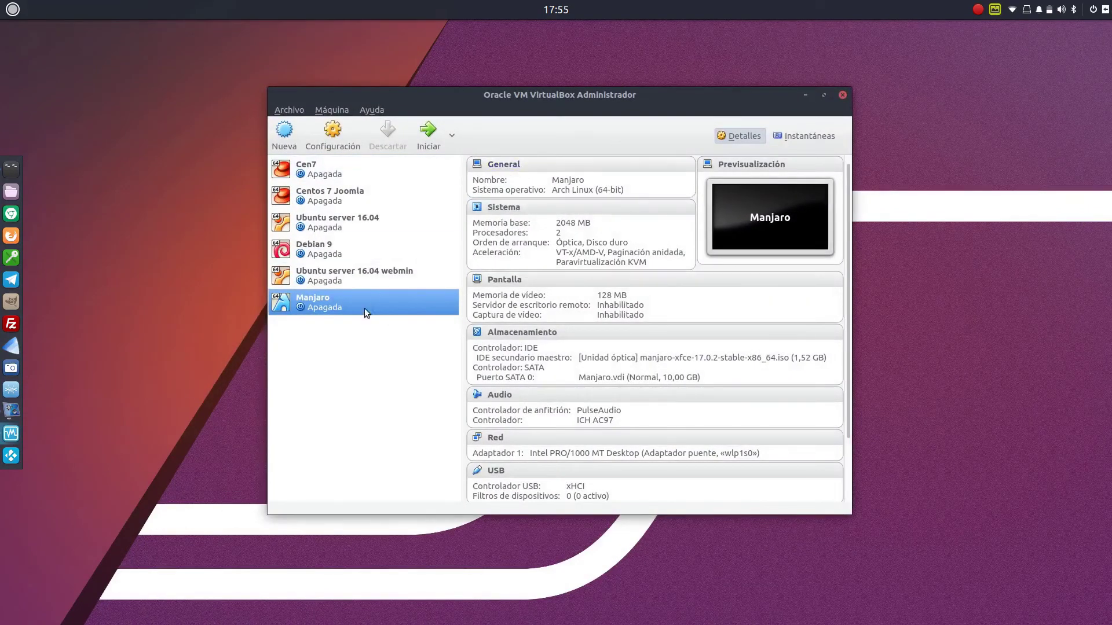
click(504, 164)
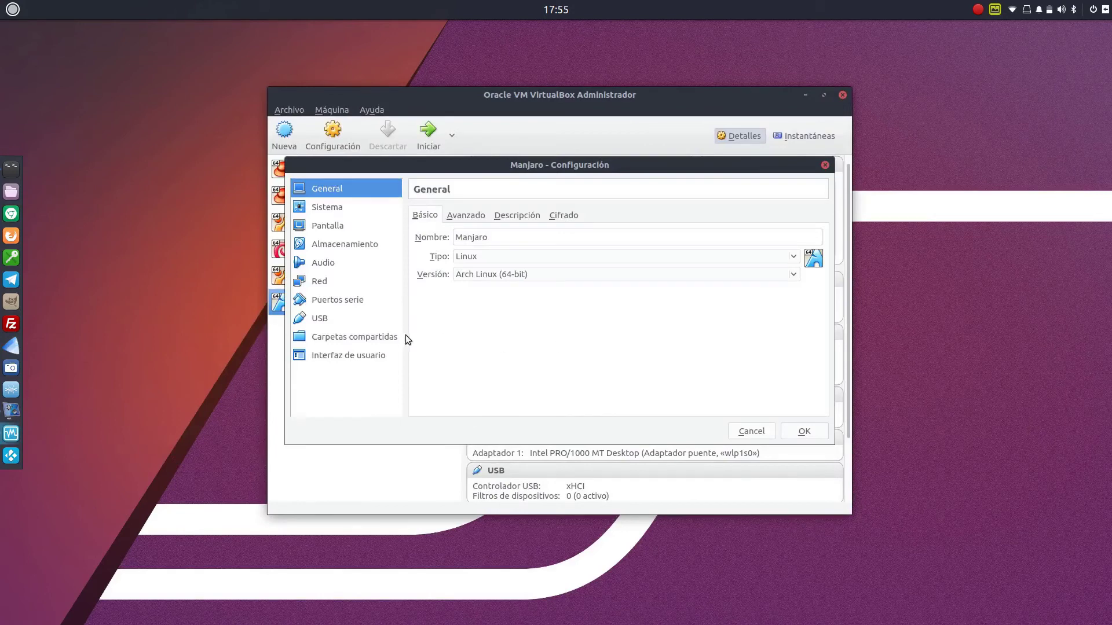
click(339, 249)
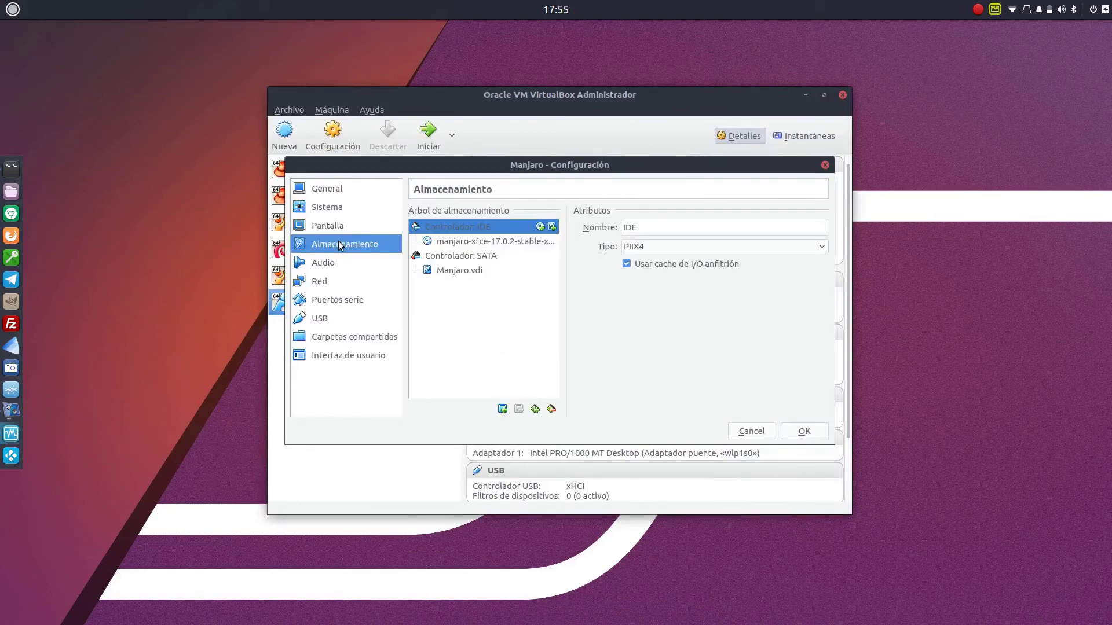
click(477, 243)
click(818, 227)
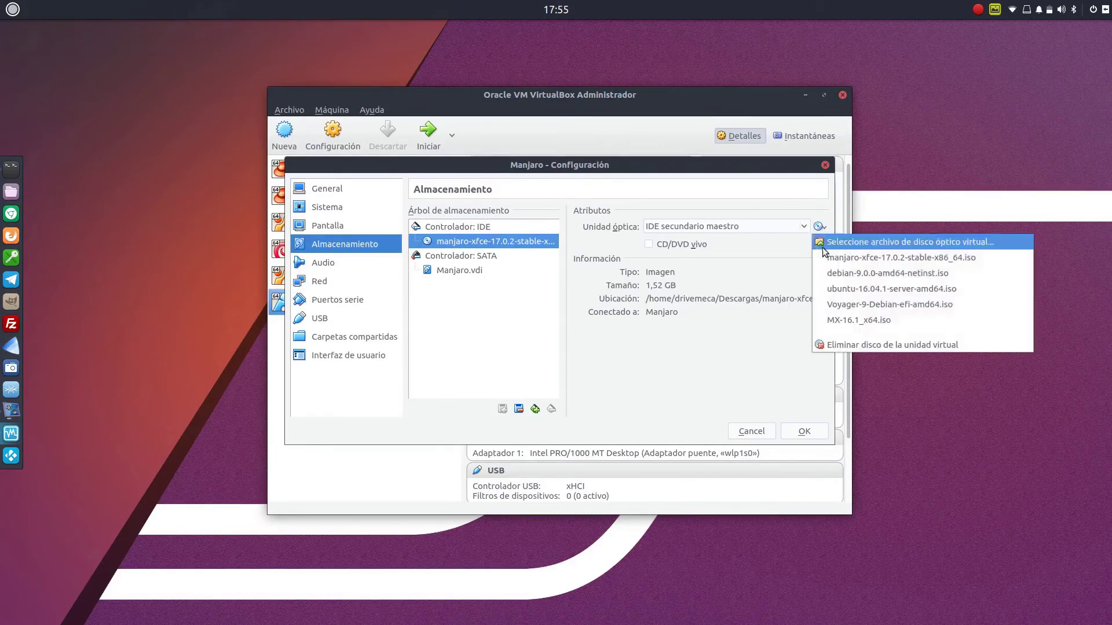
click(856, 345)
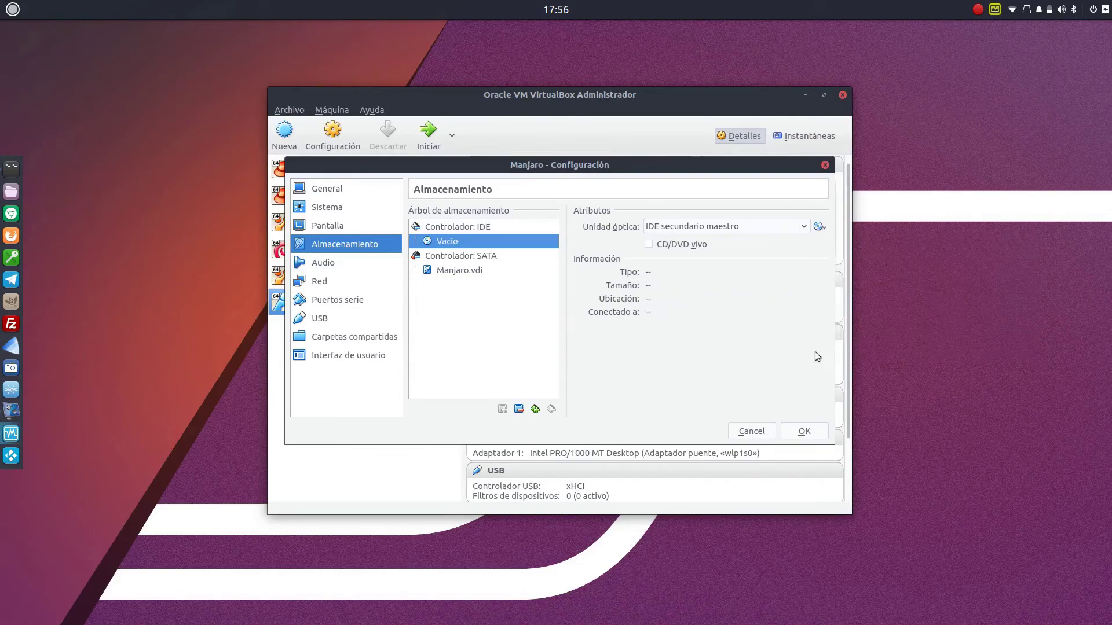
click(799, 433)
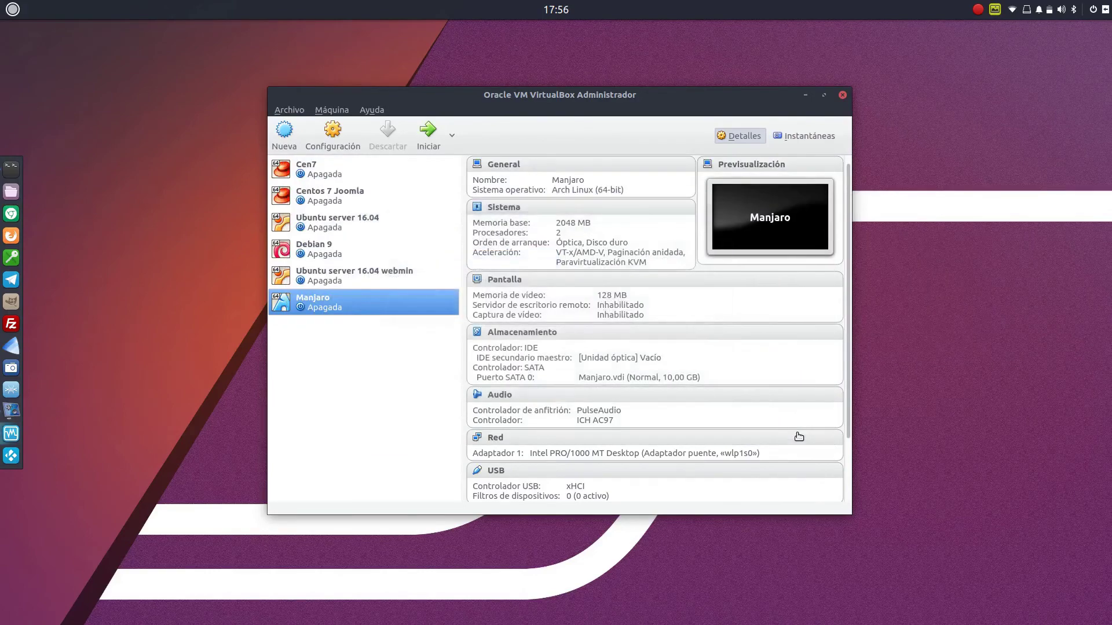
Step: Start the Manjaro virtual machine, minimize the manager window and log in to the installed system with the user account password
click(428, 133)
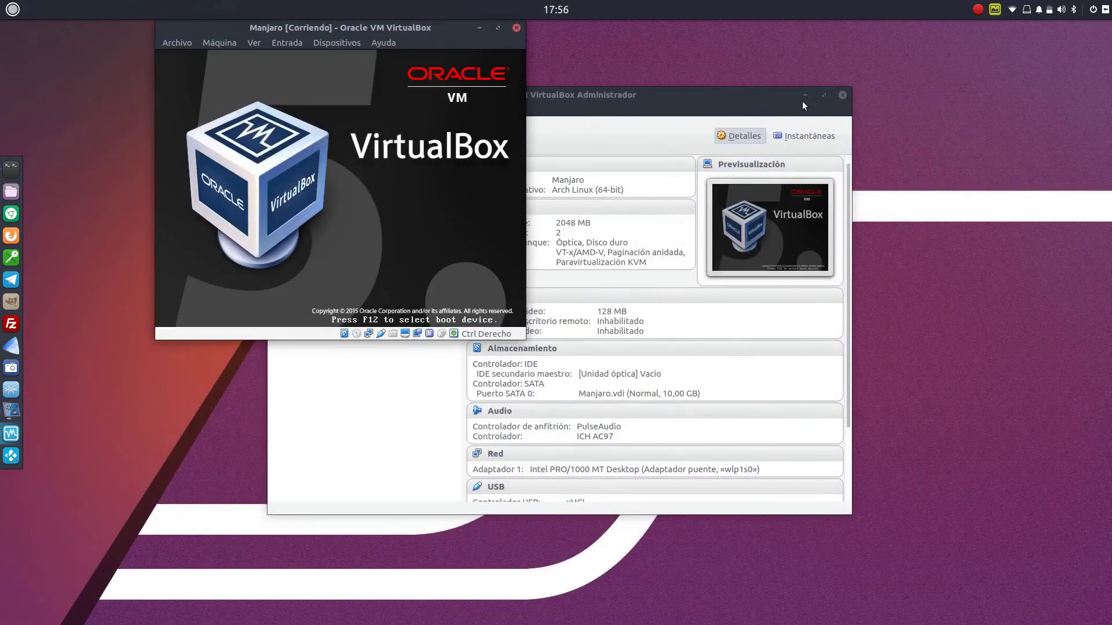
click(805, 96)
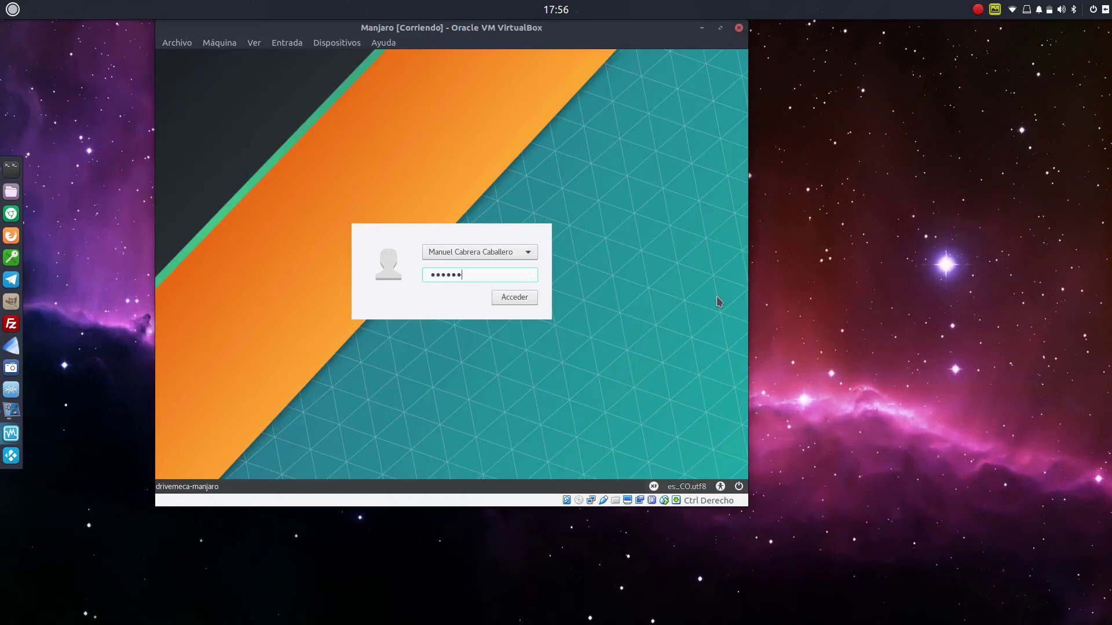
text(**)
key(Return)
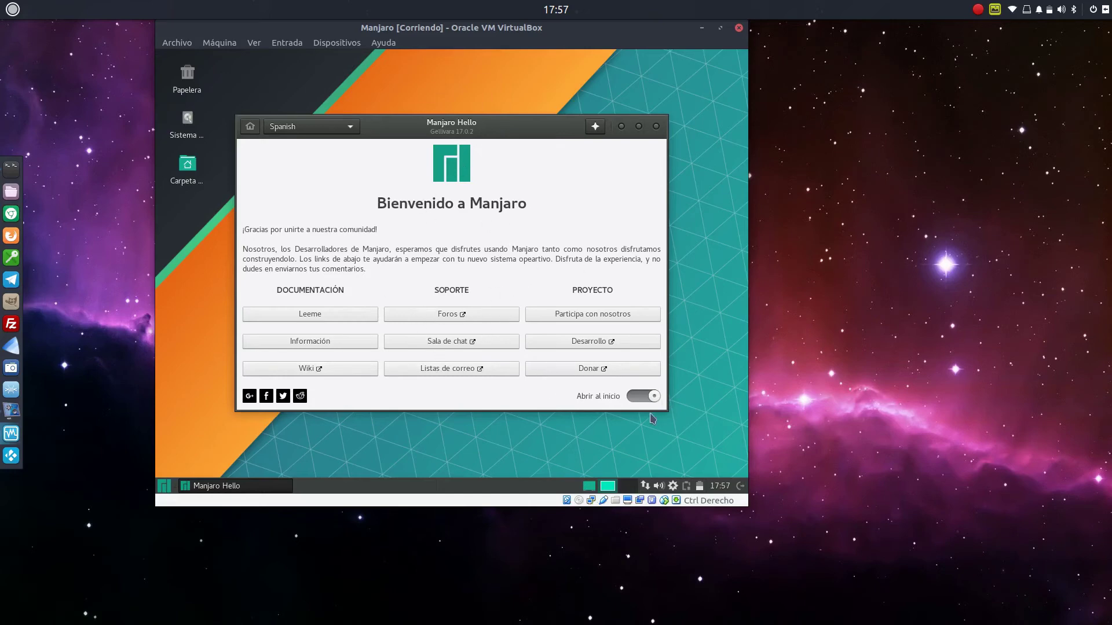
Step: Turn off Abrir al inicio in the Manjaro Hello welcome window and close it
click(644, 396)
click(656, 126)
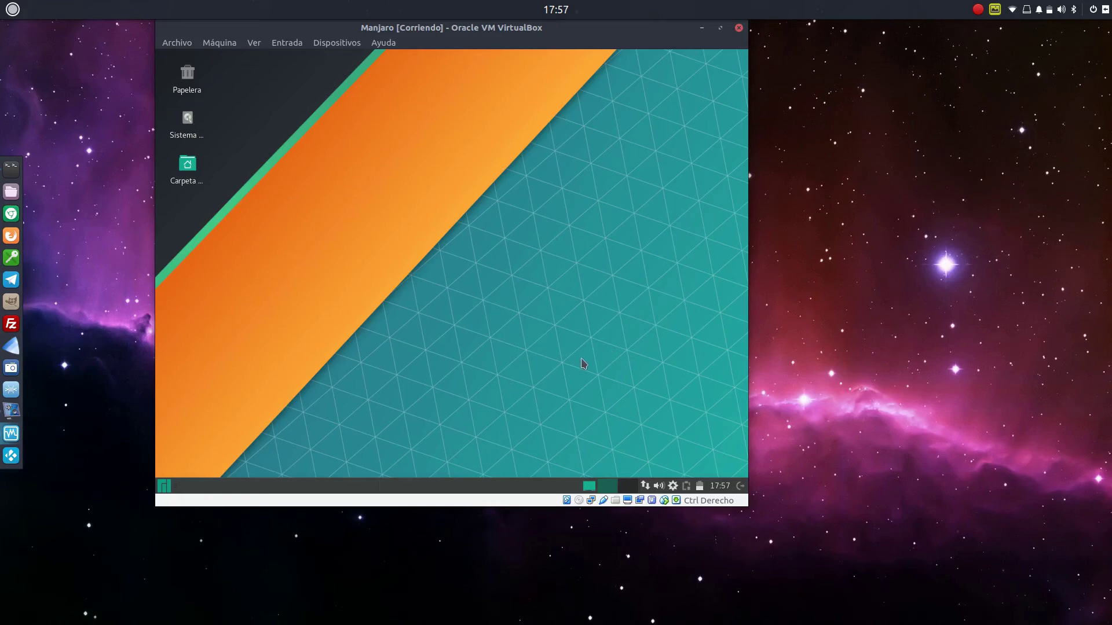
Step: Check the system's update status, open the package manager to view its repositories, and close it
mouse_move(676, 490)
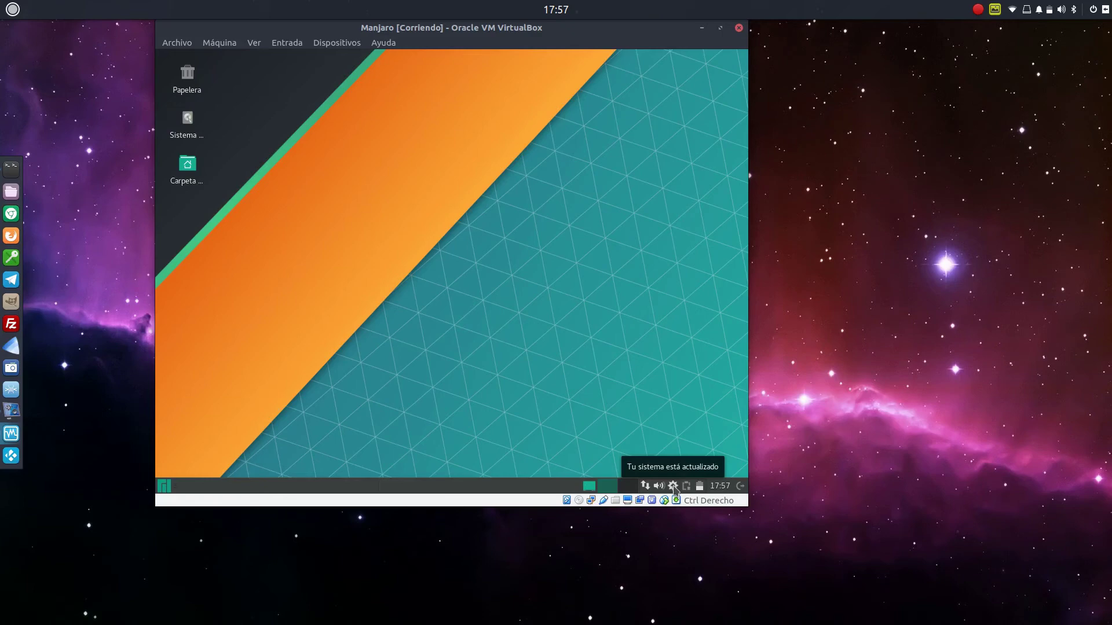
click(674, 489)
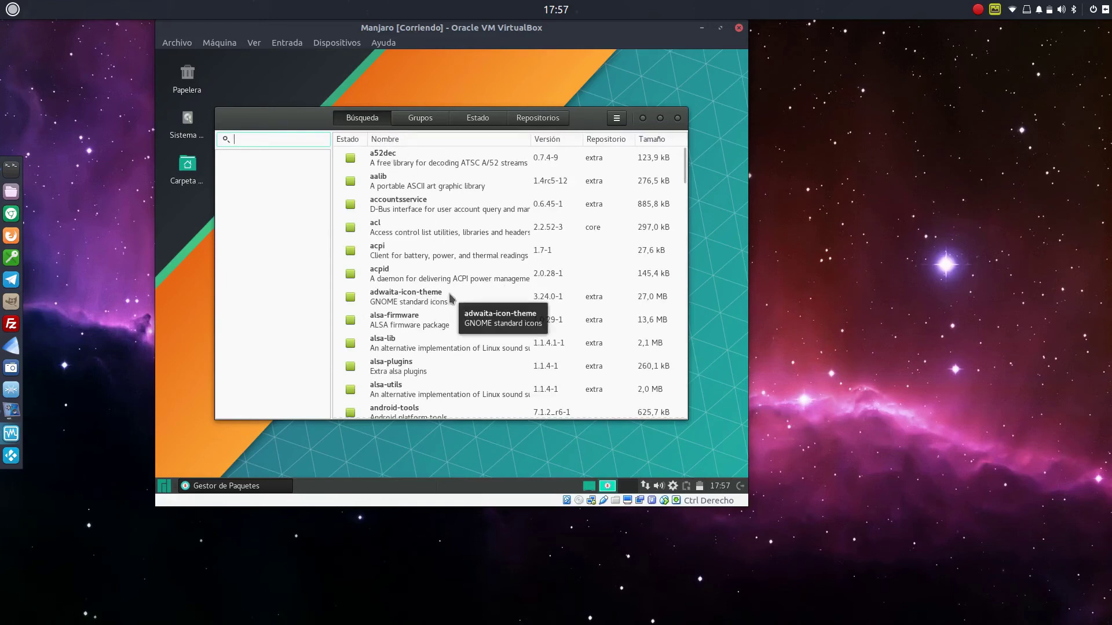
click(539, 119)
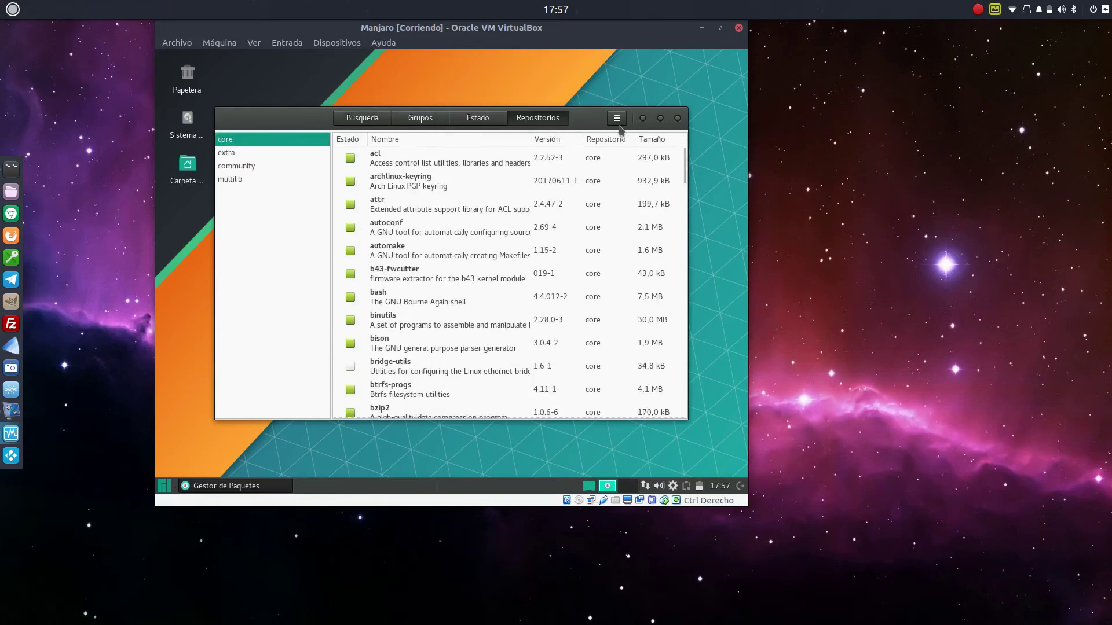
click(677, 119)
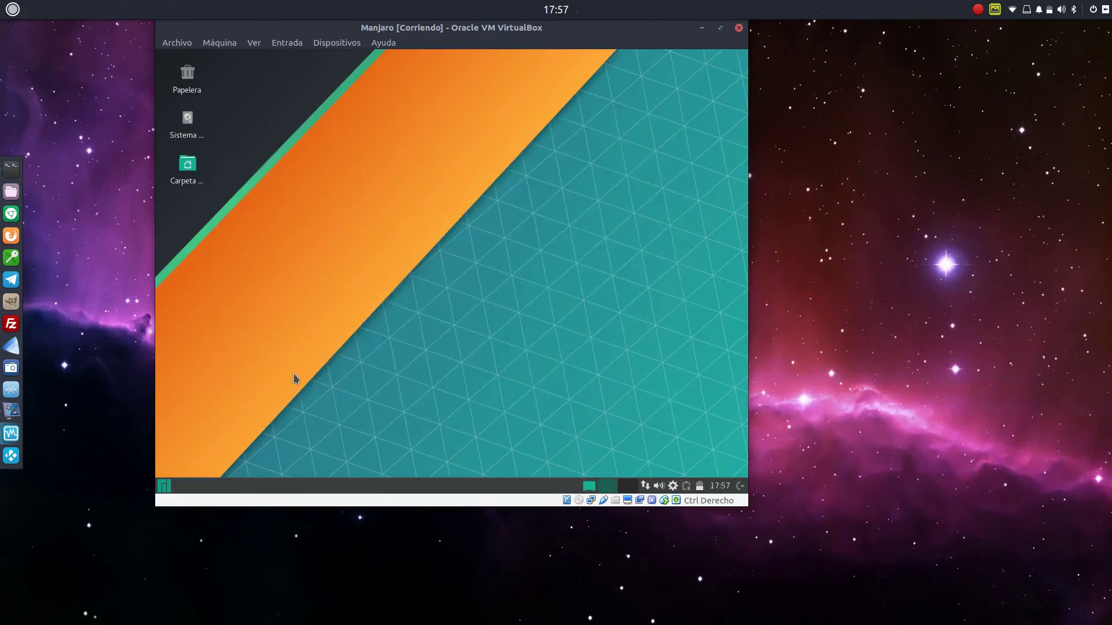
Step: Examine the applications in the Configuración and Accesorios categories of the Manjaro application menu
click(166, 487)
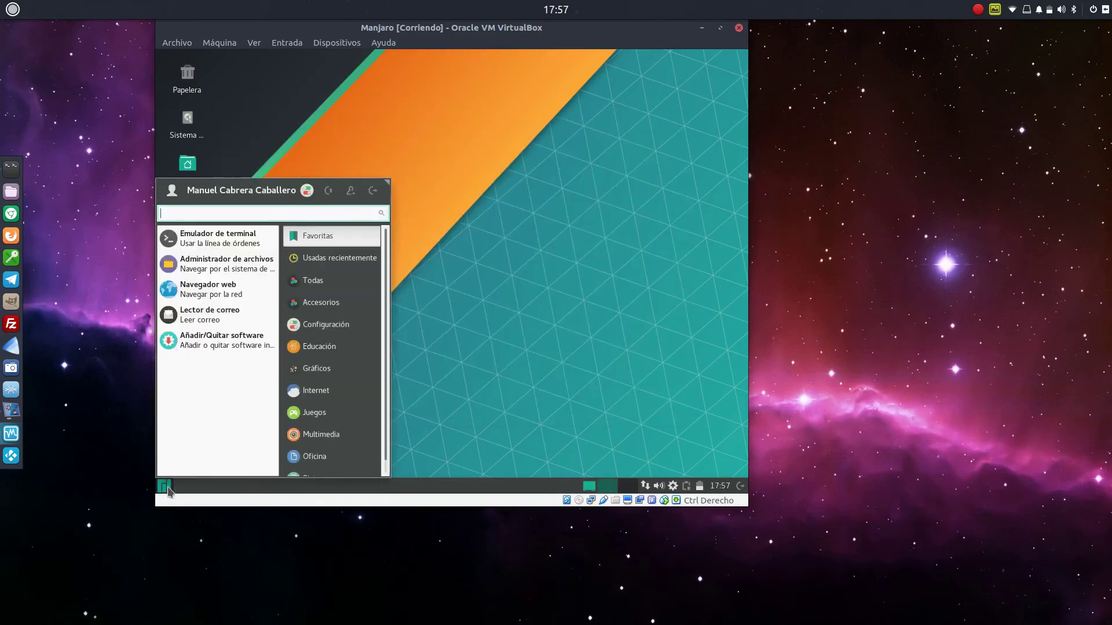
click(348, 326)
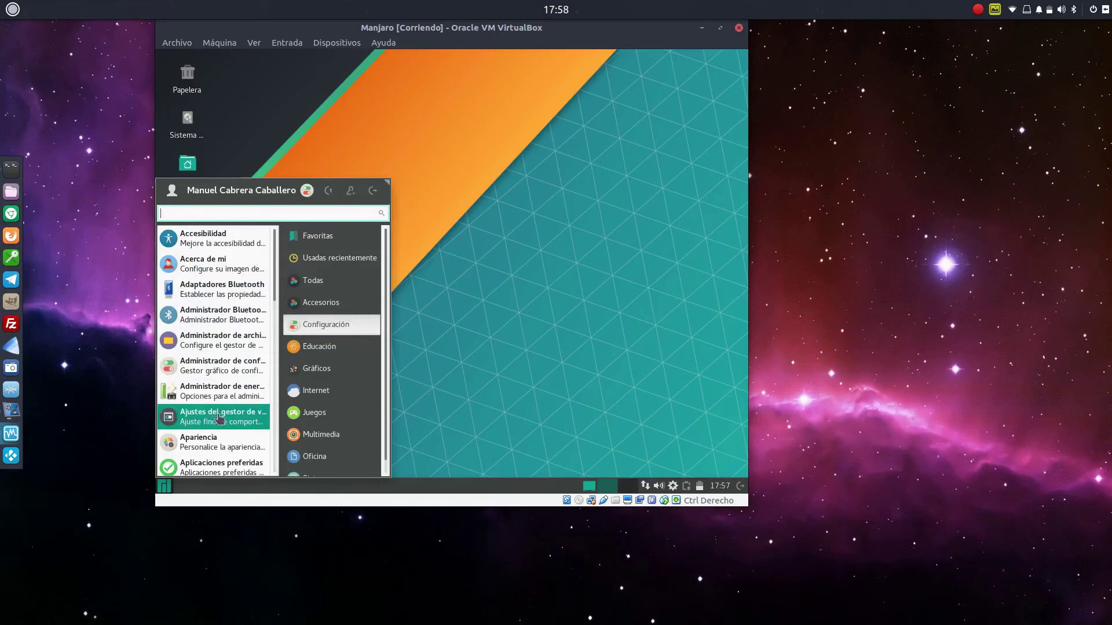
scroll(220, 416, down, 3)
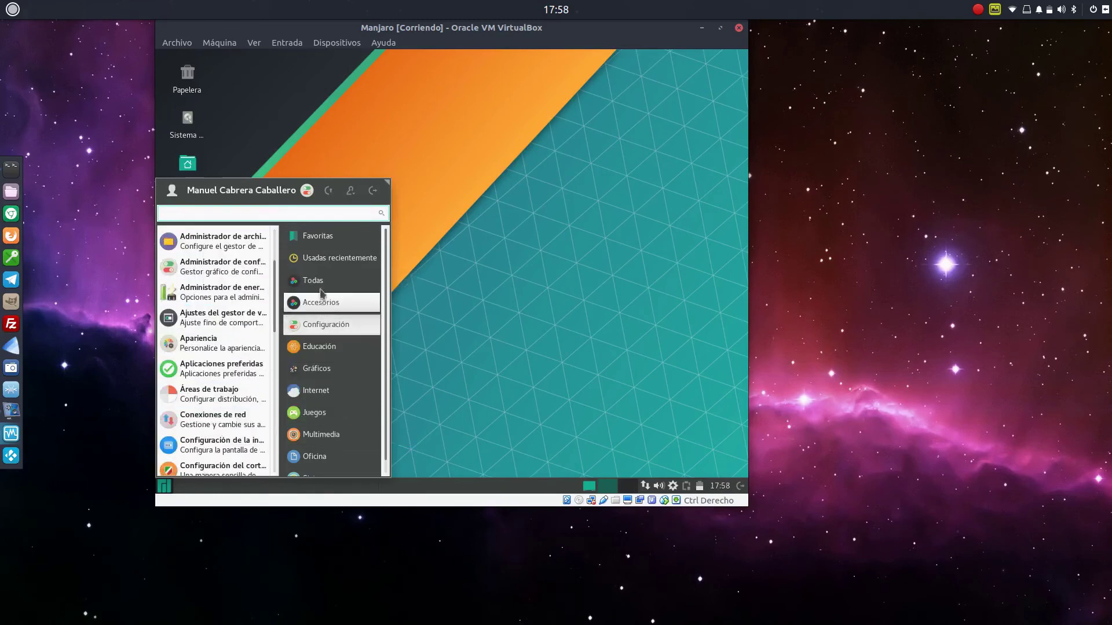
click(333, 303)
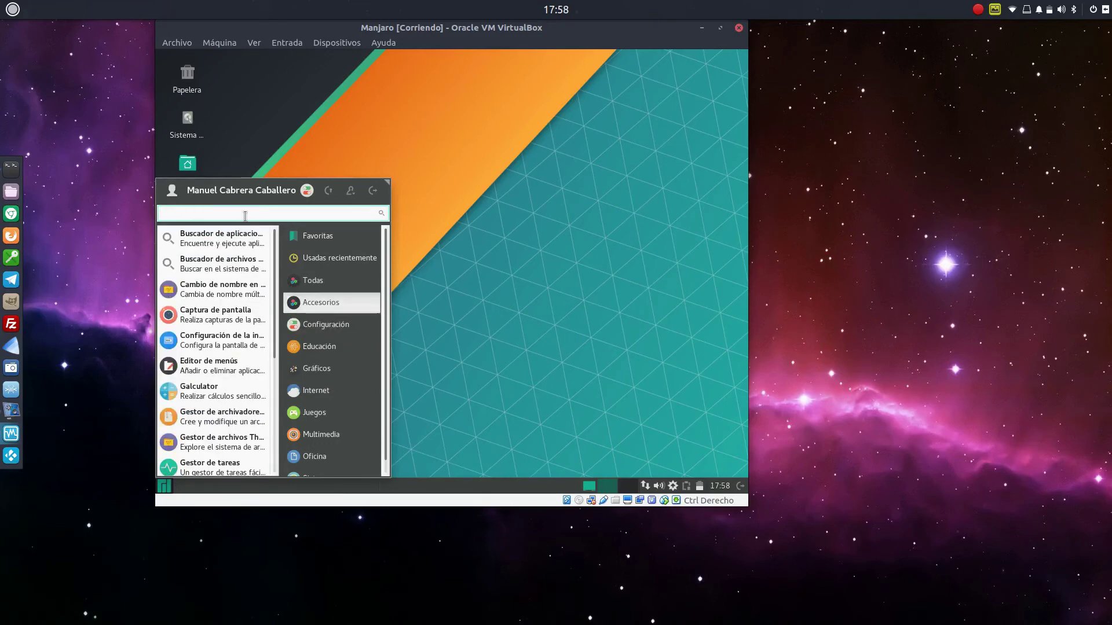
Step: Search the applications for "softwa", launch Añadir/Quitar software and reposition the virtual machine window on the host desktop
text(softwa)
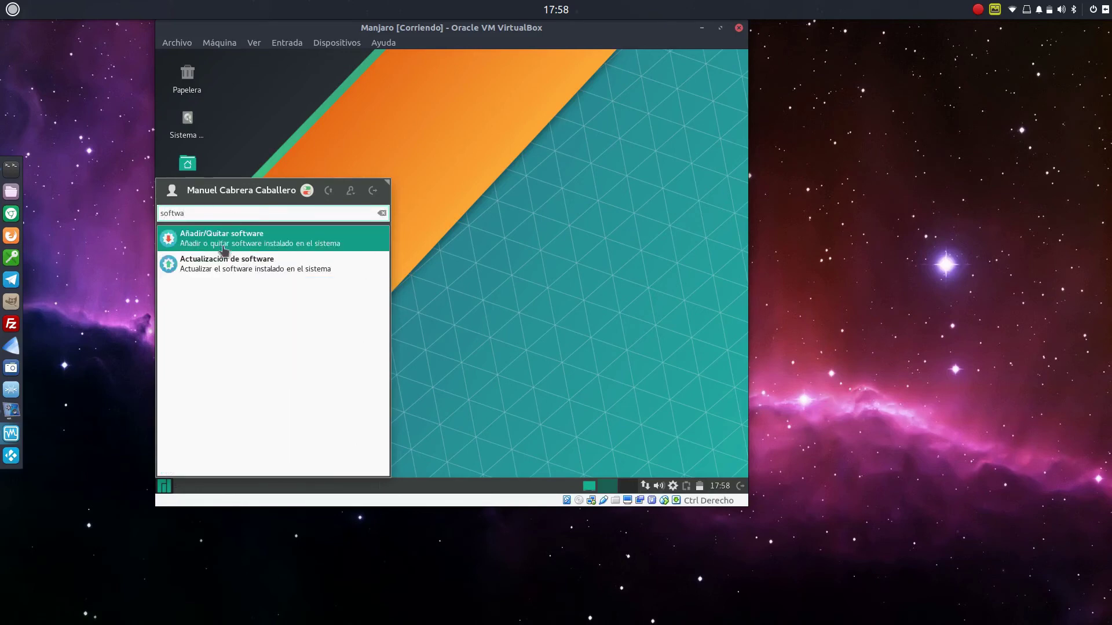
click(276, 242)
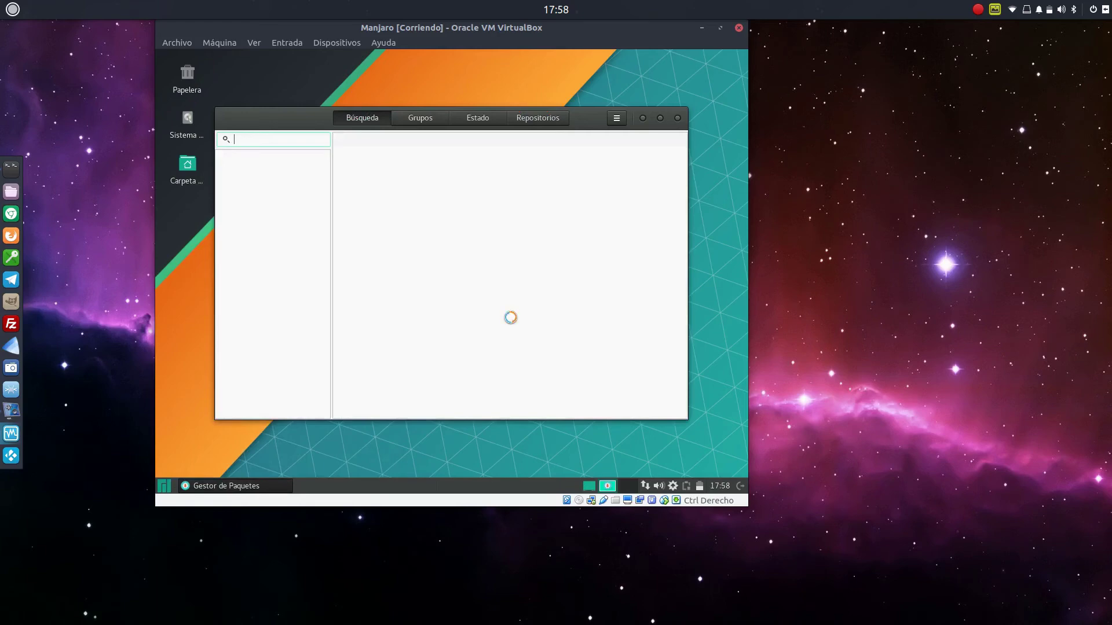
drag(494, 26, 565, 47)
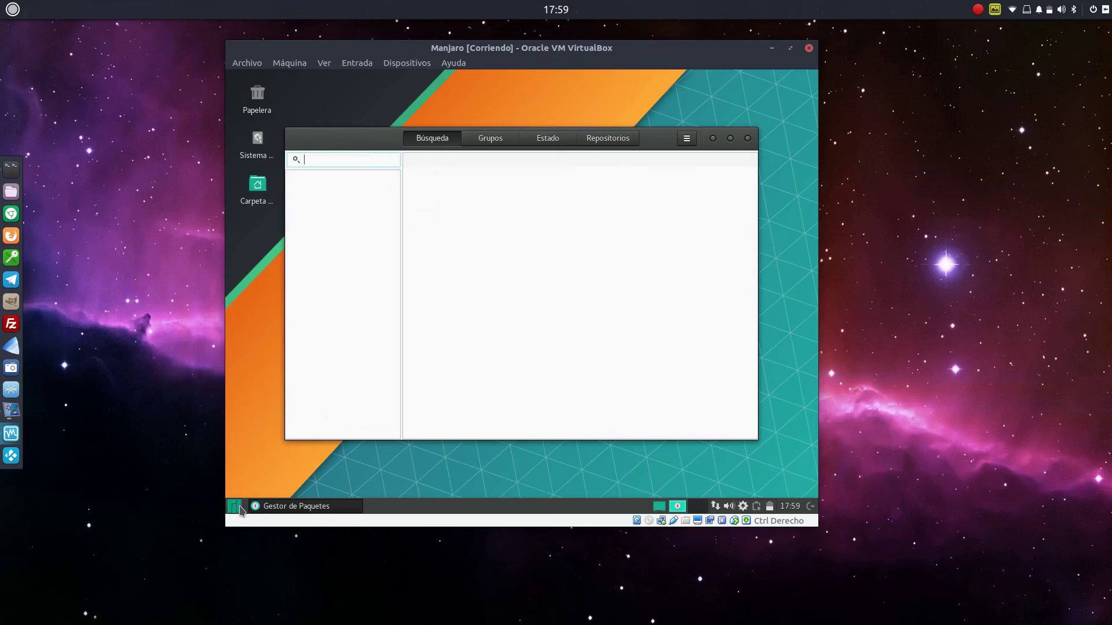
Step: Examine the preinstalled programs in the Multimedia, Oficina, Educación and Gráficos categories of the application menu
click(241, 509)
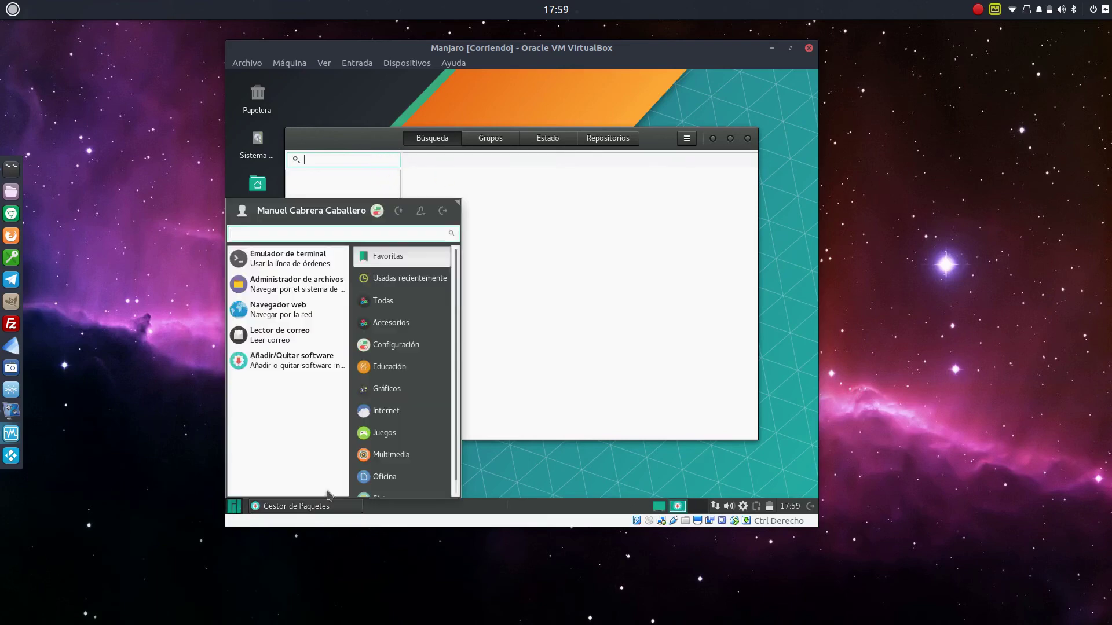
click(403, 459)
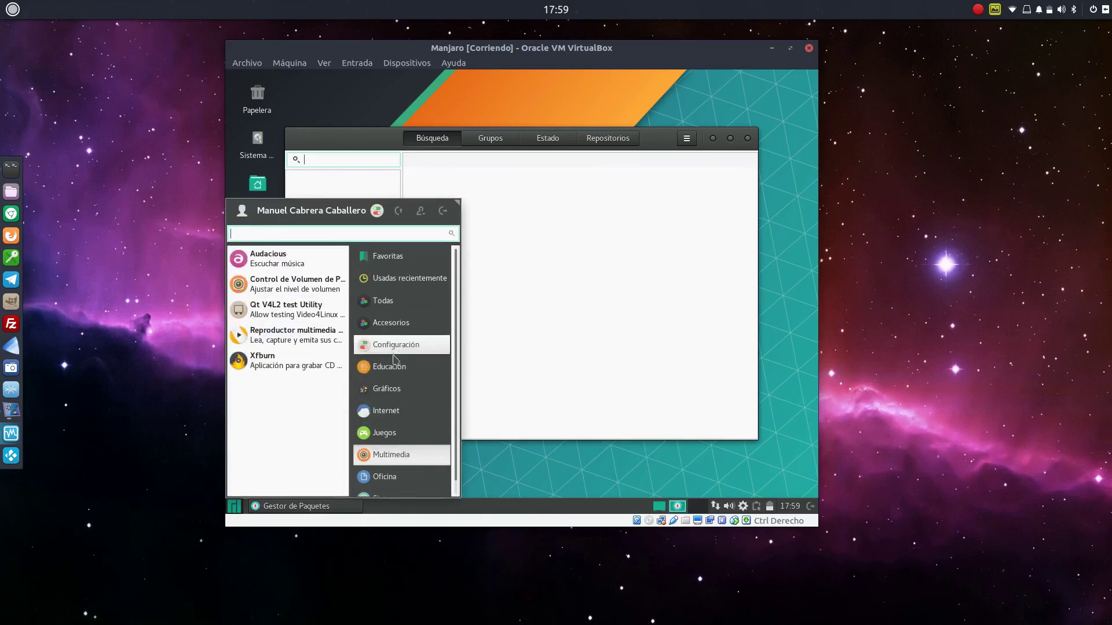
scroll(401, 381, down, 1)
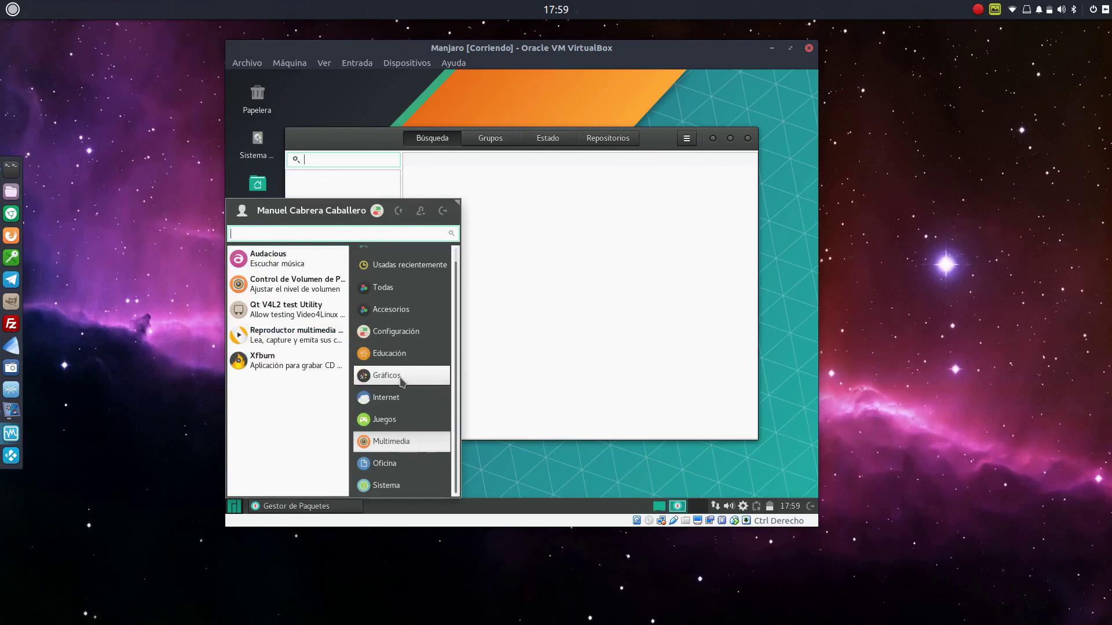
click(392, 469)
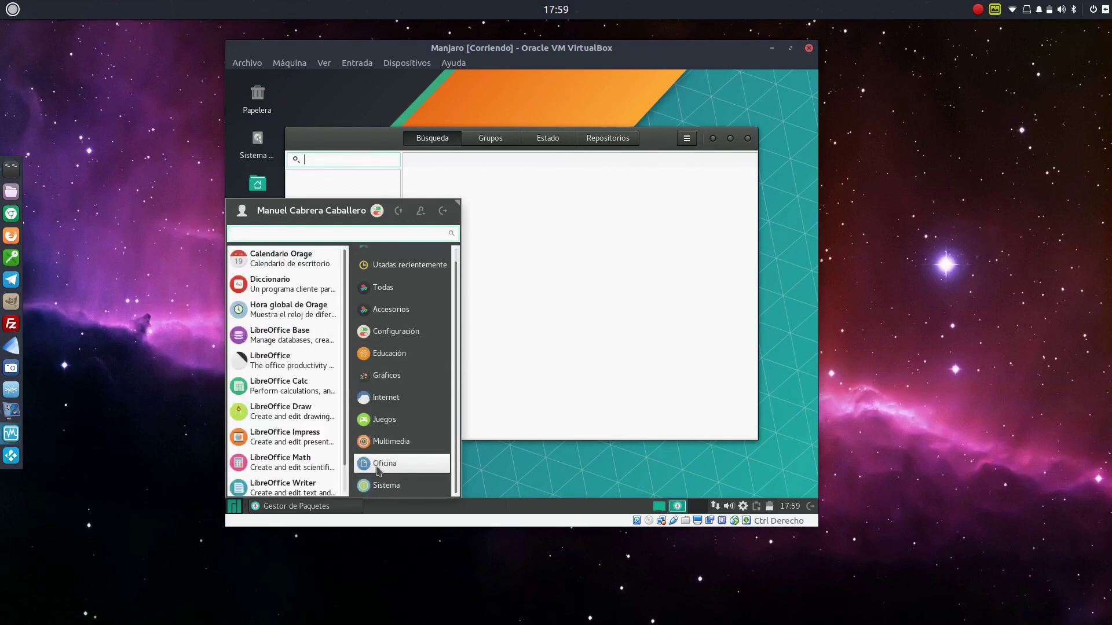
scroll(293, 360, down, 1)
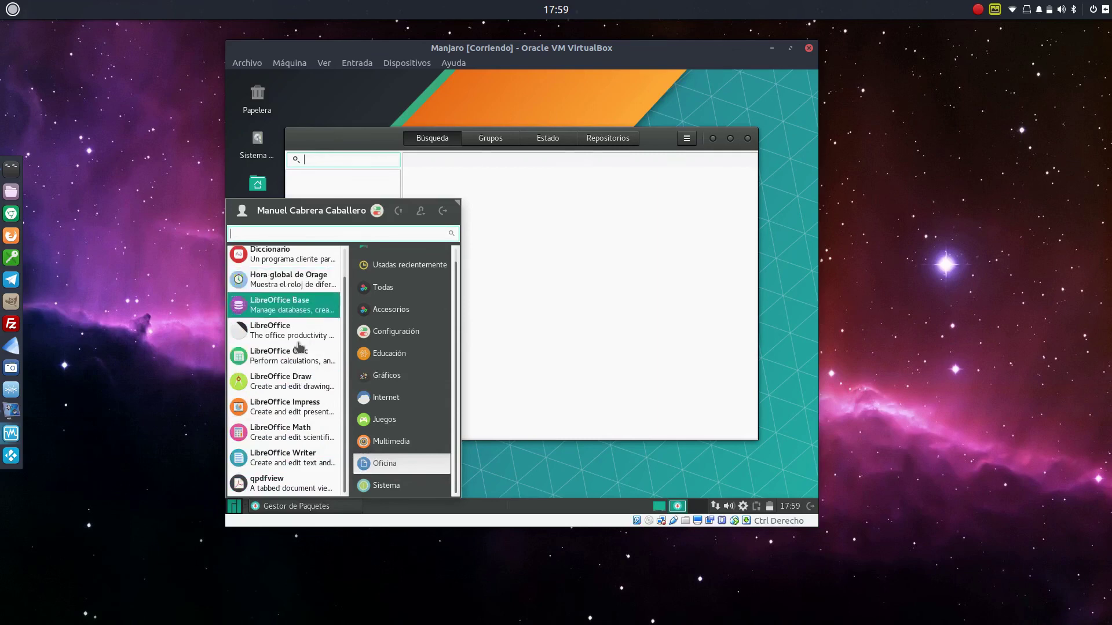
scroll(310, 412, up, 1)
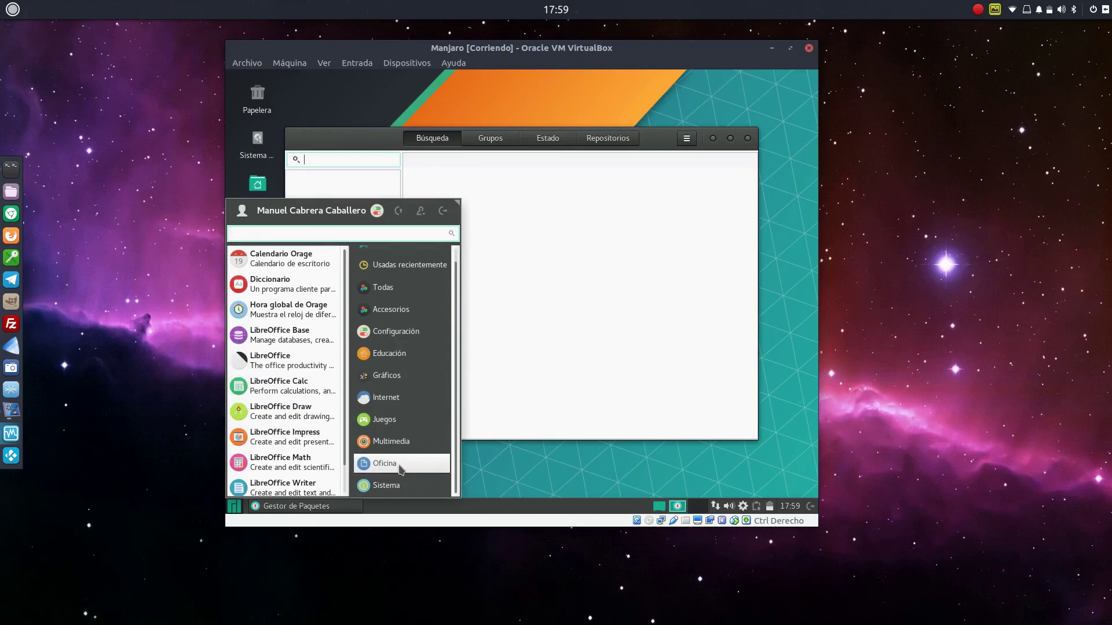
click(391, 357)
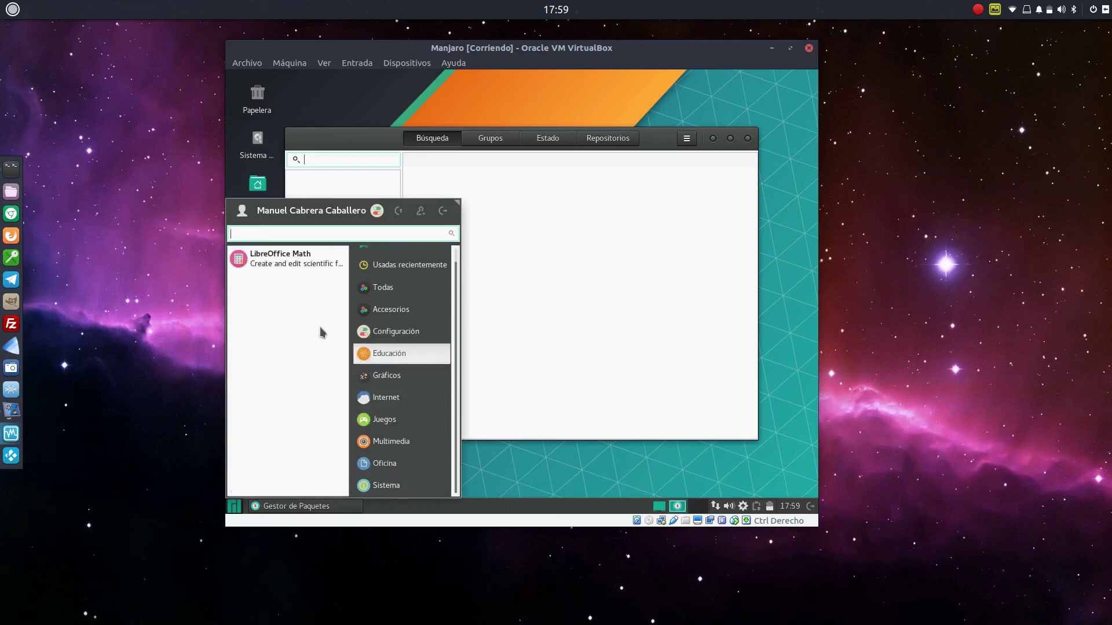
click(398, 377)
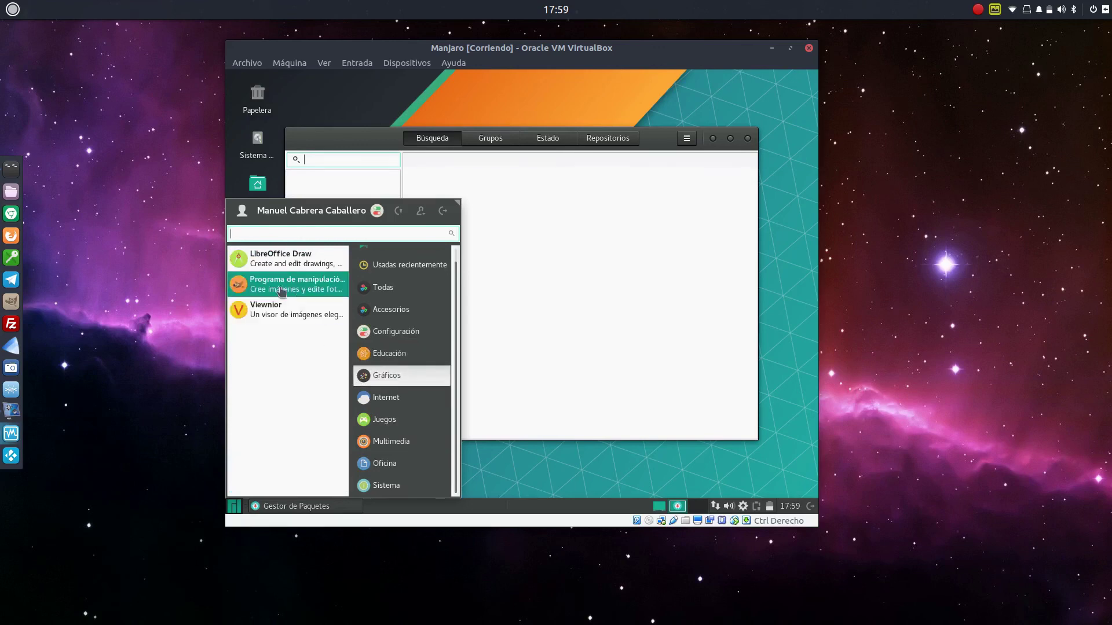
Step: Search the package manager for gimp, clear the search and close the package manager
text(gimp)
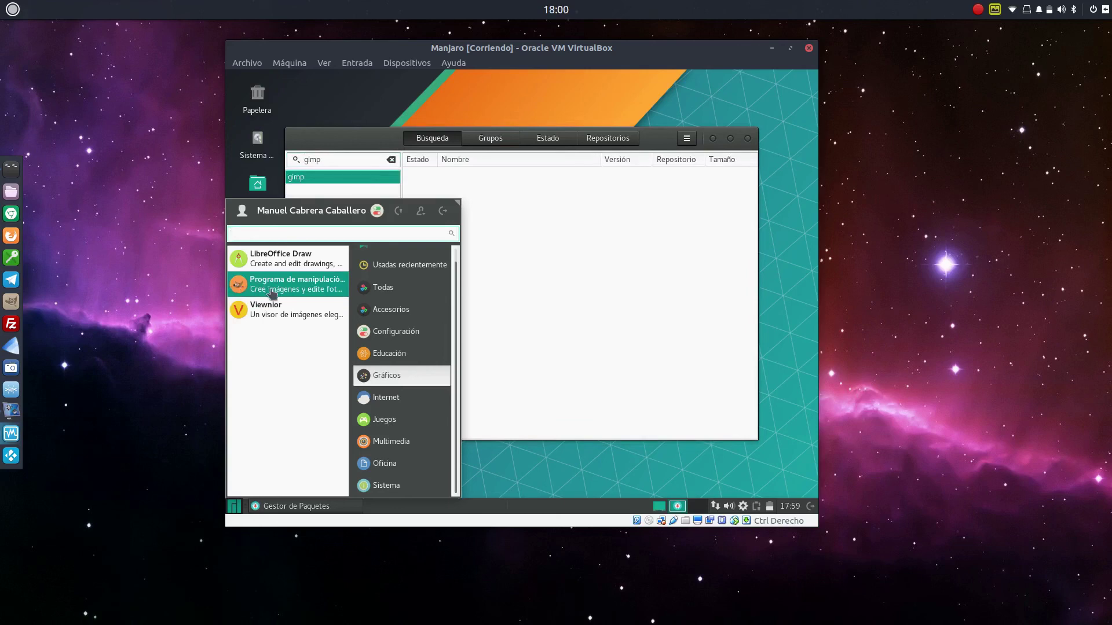
scroll(393, 393, up, 1)
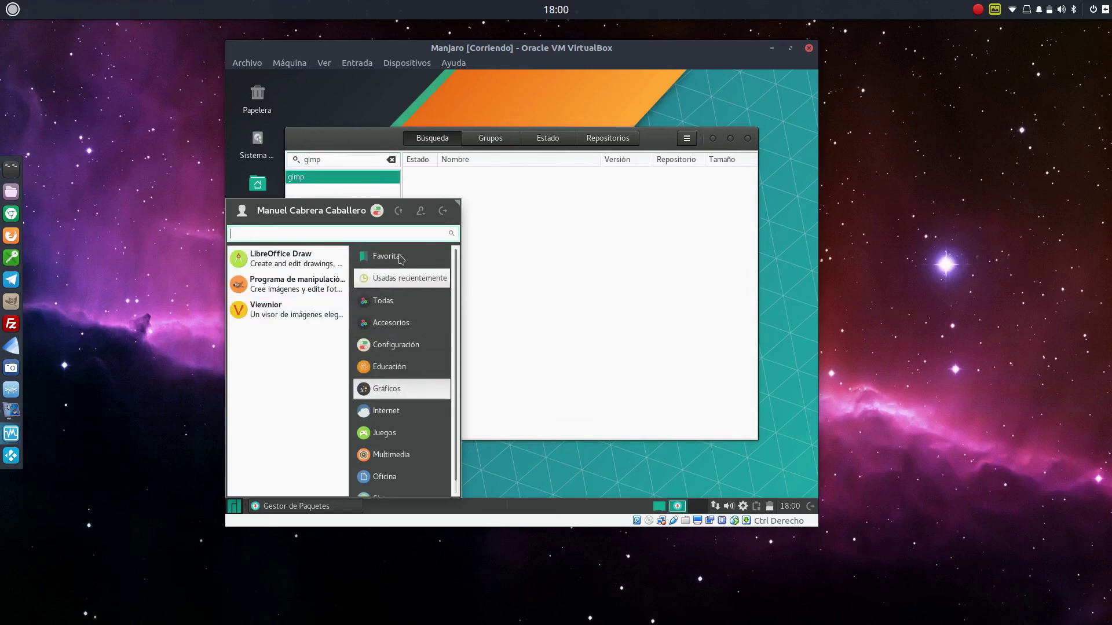
click(600, 246)
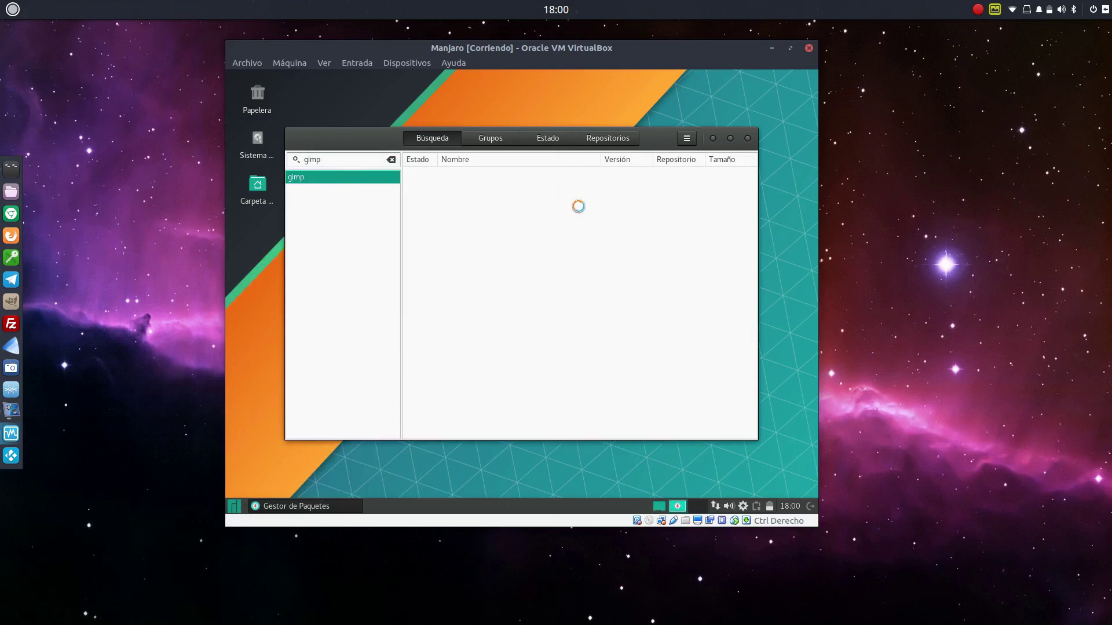
click(390, 160)
click(748, 142)
Step: View the Internet applications of the Manjaro system and launch Firefox
click(235, 507)
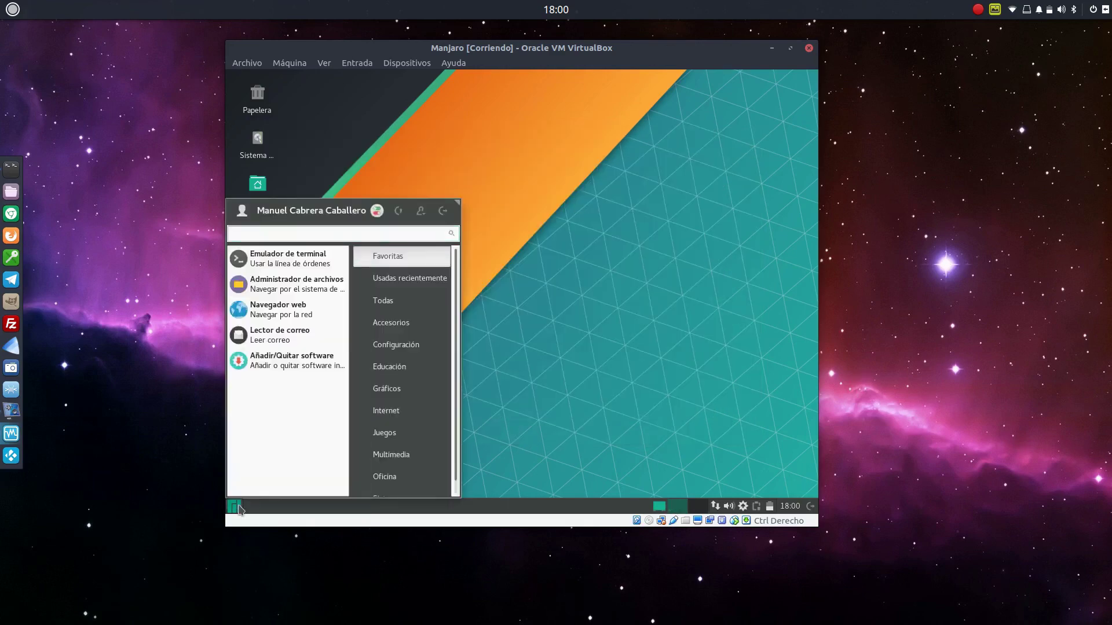
click(404, 412)
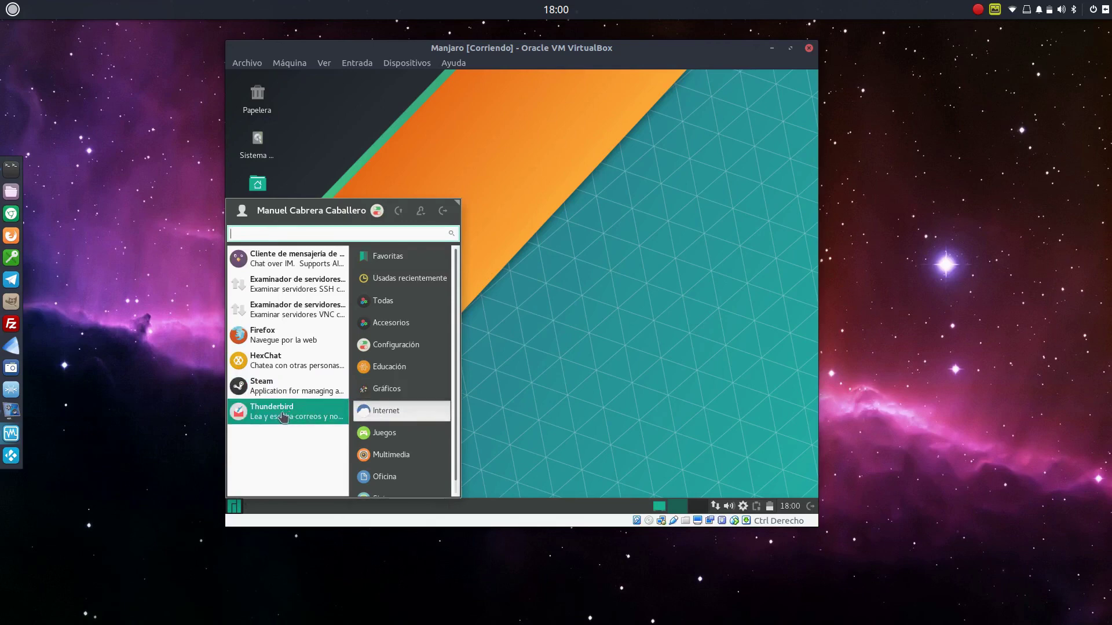
click(287, 333)
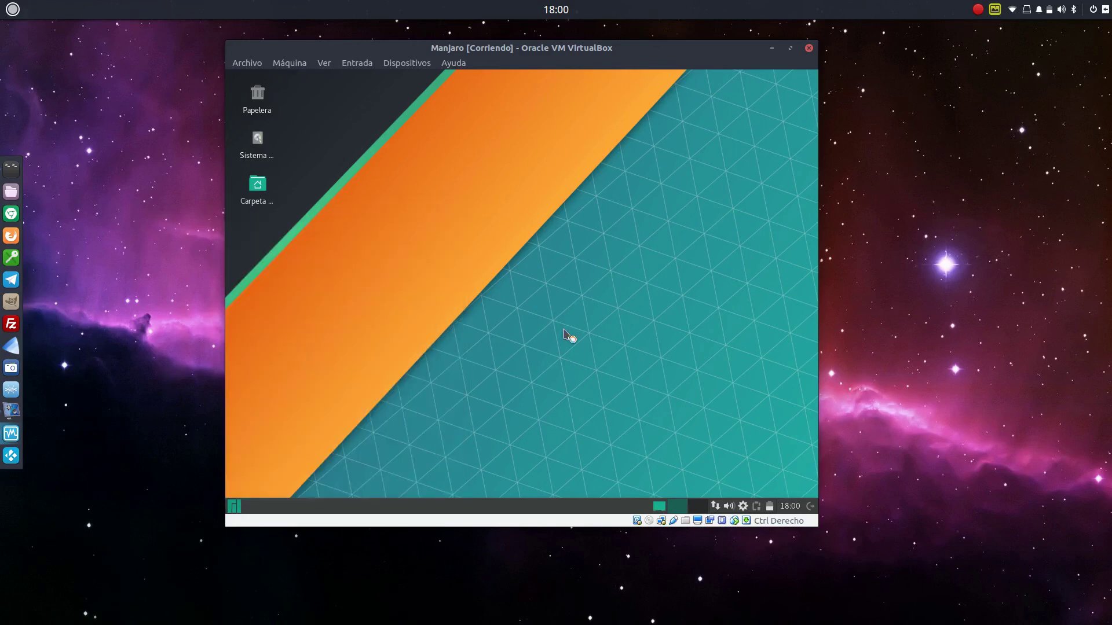